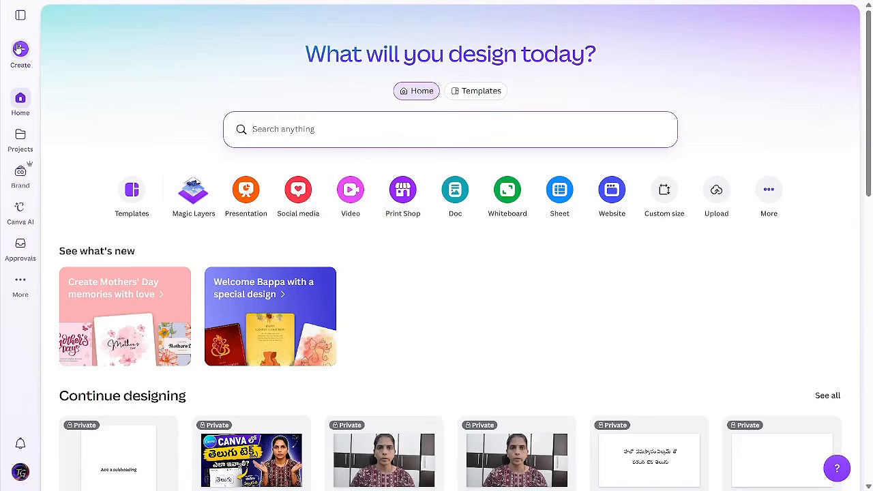
Step: Create a new video design in the Instagram Reel format, 1080 × 1920 px
left_click(349, 196)
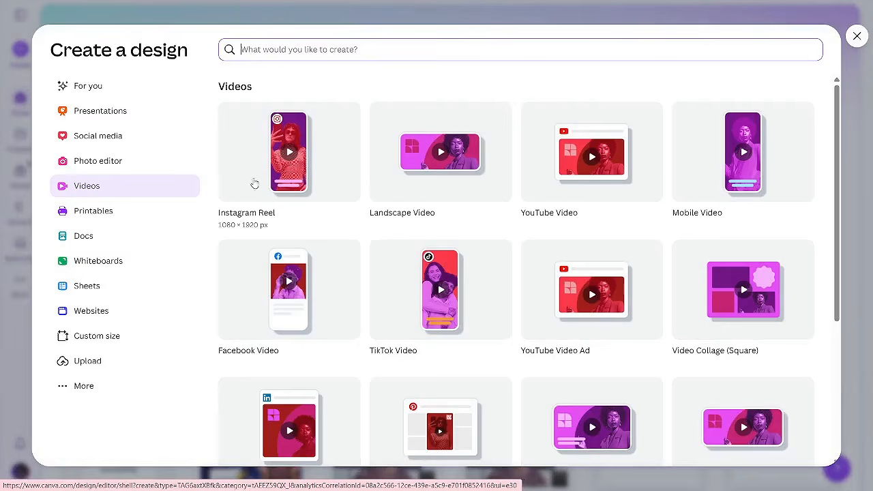
left_click(303, 167)
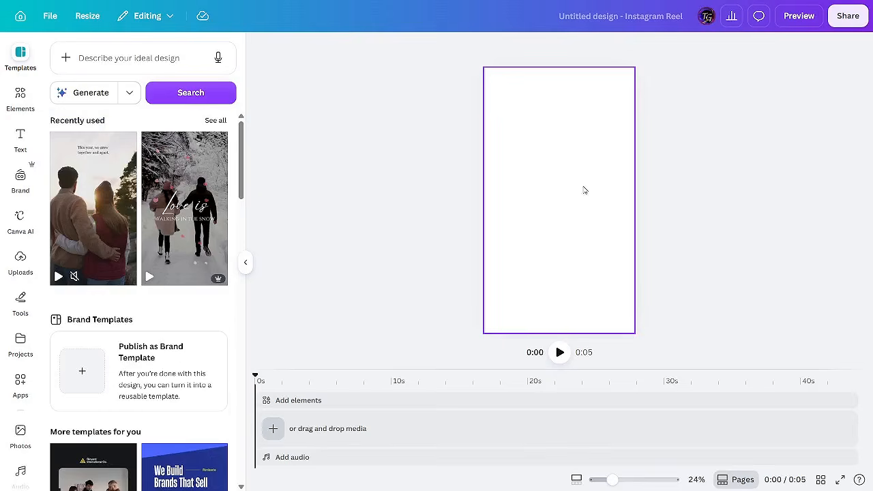
mouse_move(89, 175)
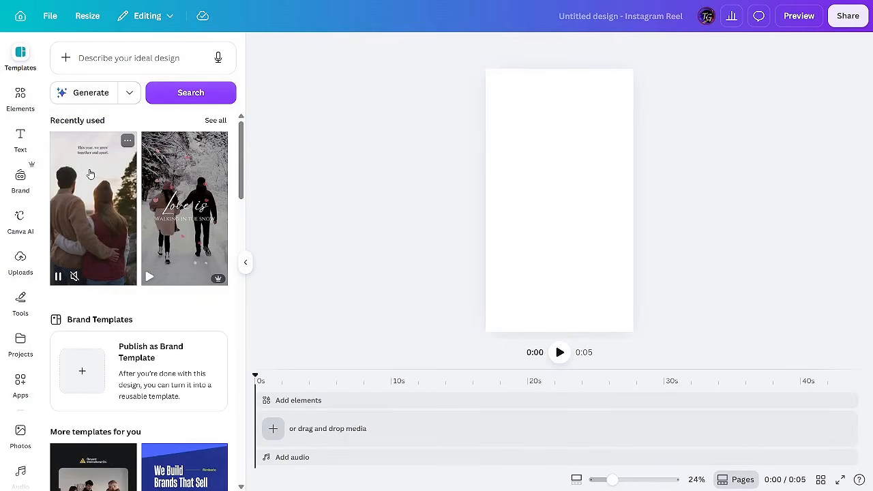
Step: Look through the uploaded images, videos, audio, designs and folders, dismissing the file upload dialog without choosing a file
left_click(23, 263)
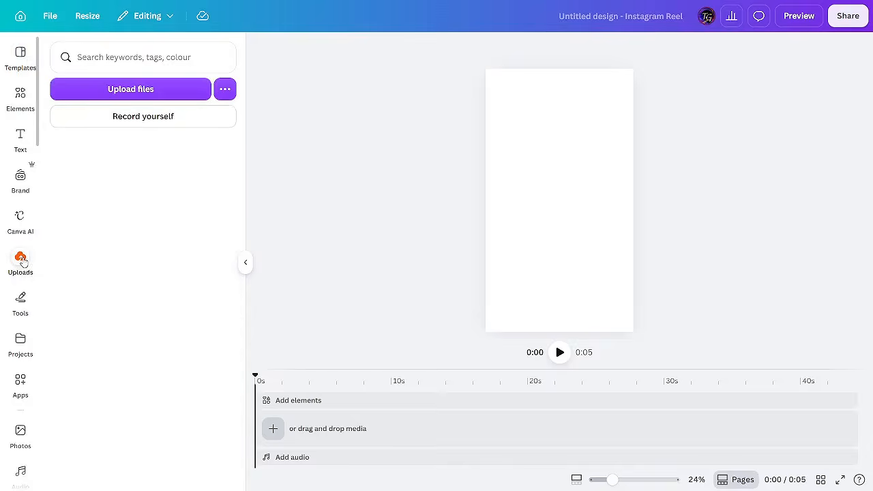
left_click(125, 92)
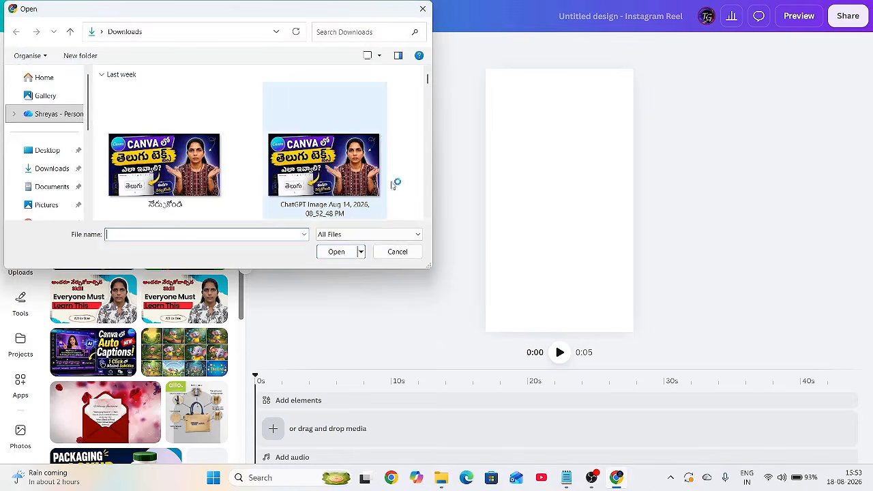
left_click(394, 247)
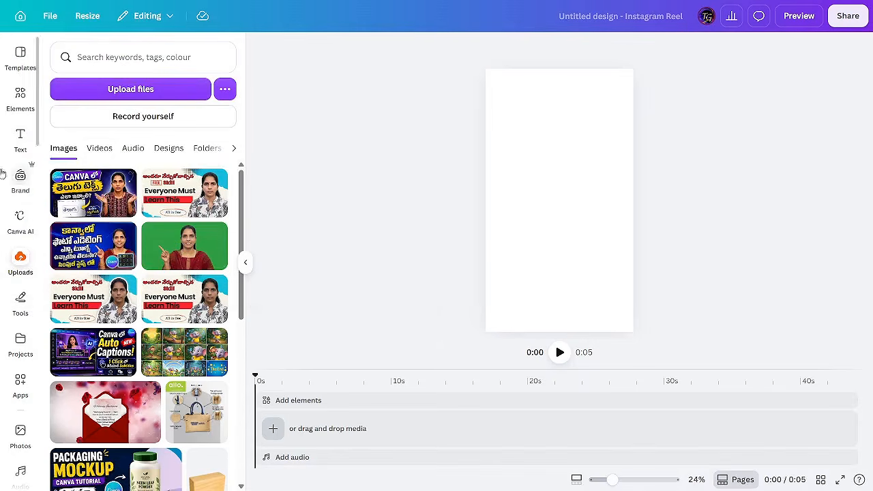
left_click(103, 150)
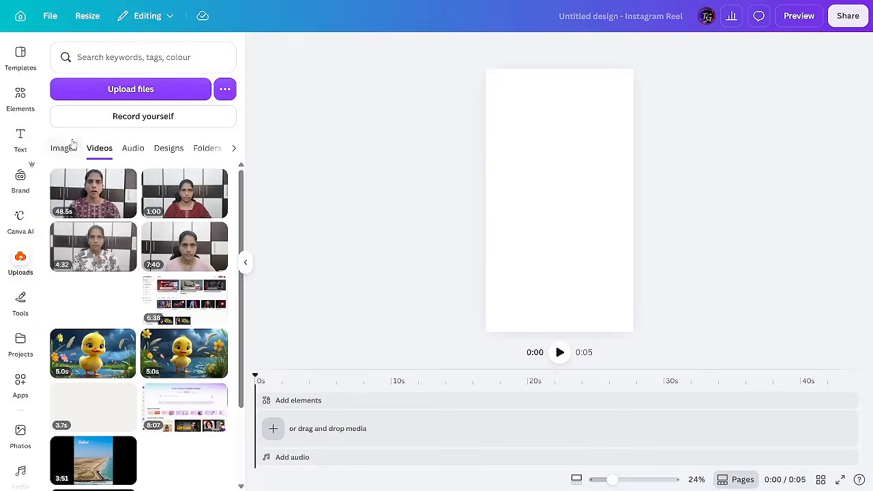
left_click(169, 148)
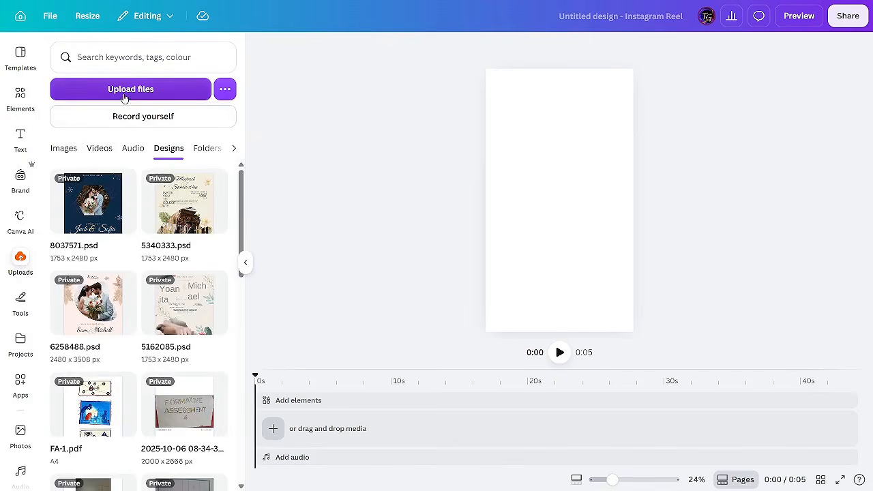
left_click(65, 150)
left_click(91, 149)
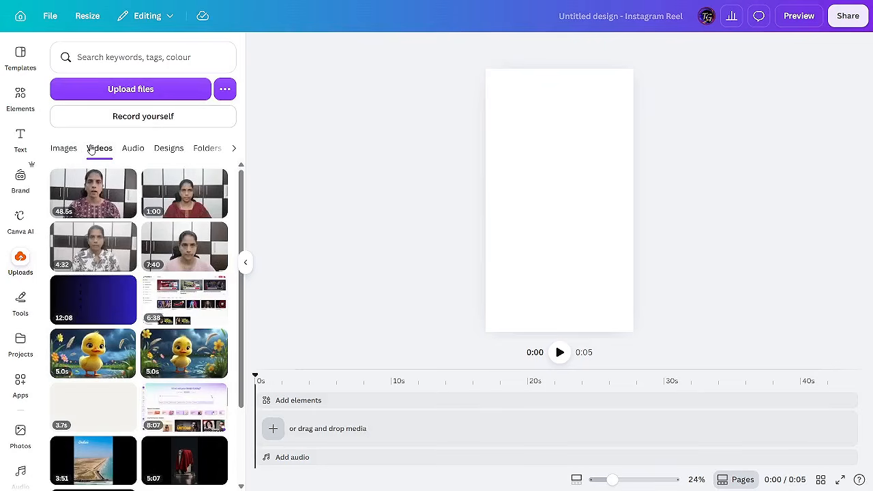
left_click(131, 152)
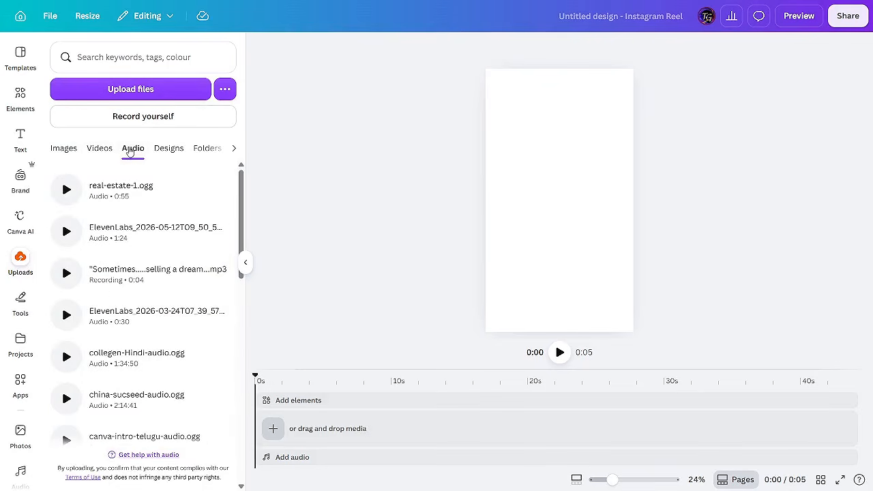
left_click(172, 151)
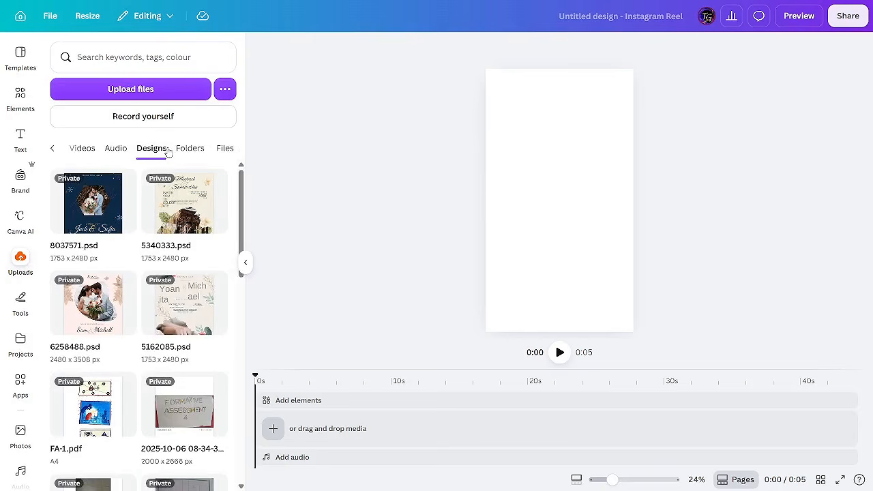
left_click(189, 151)
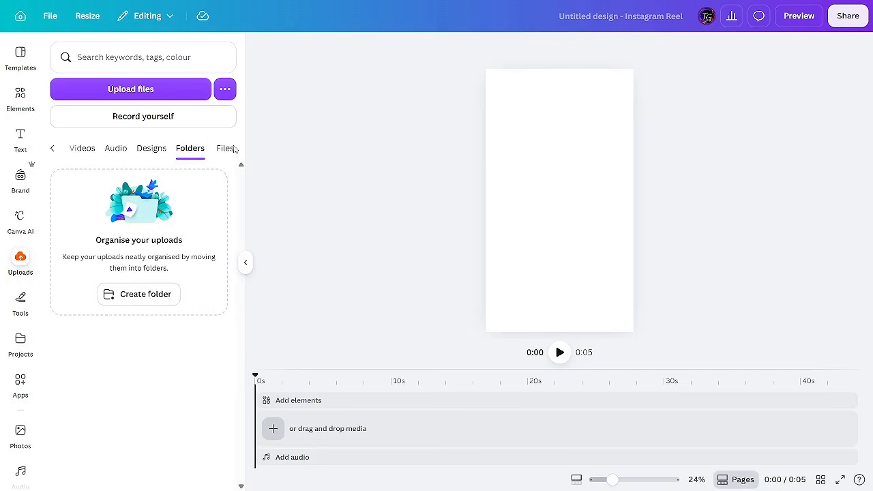
left_click(79, 147)
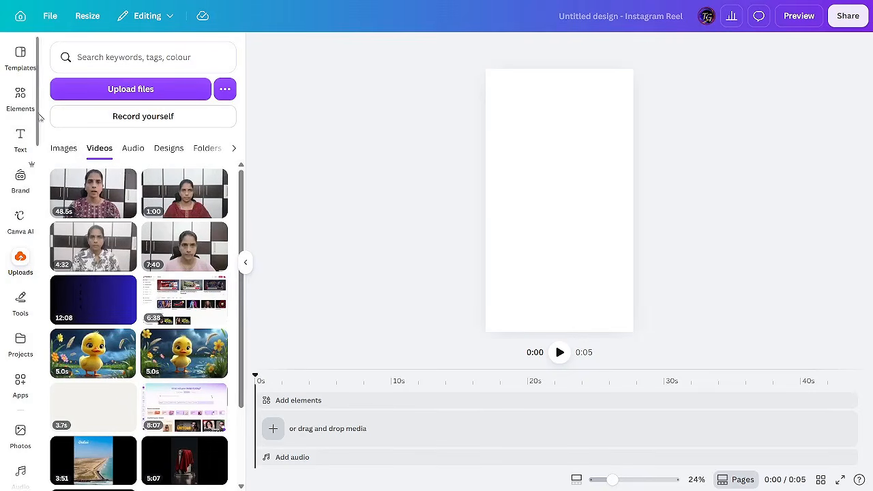
Step: Apply the White Modern Motivational Quotes Instagram Reel template to the blank page
left_click(20, 54)
mouse_move(177, 216)
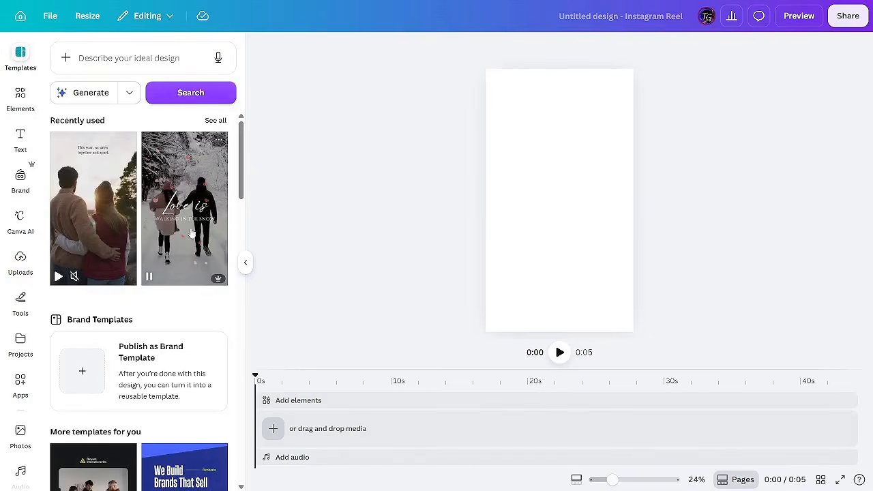
scroll(178, 216, "down", 3)
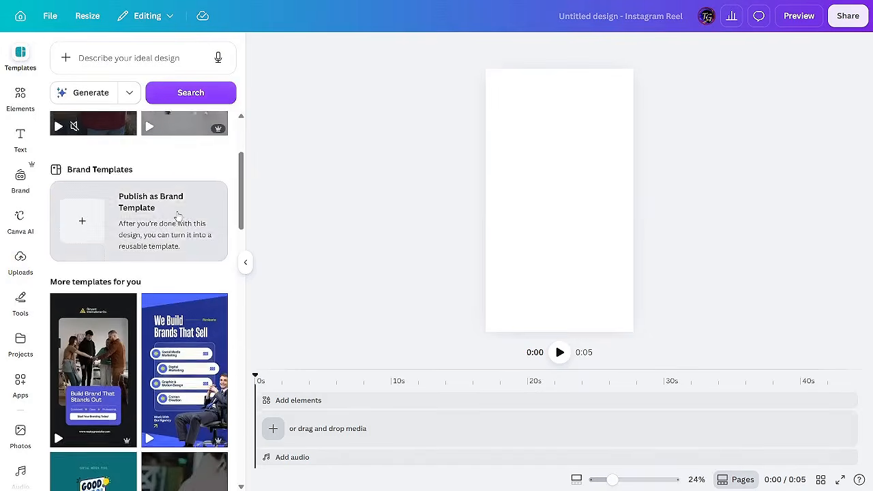
left_click(195, 318)
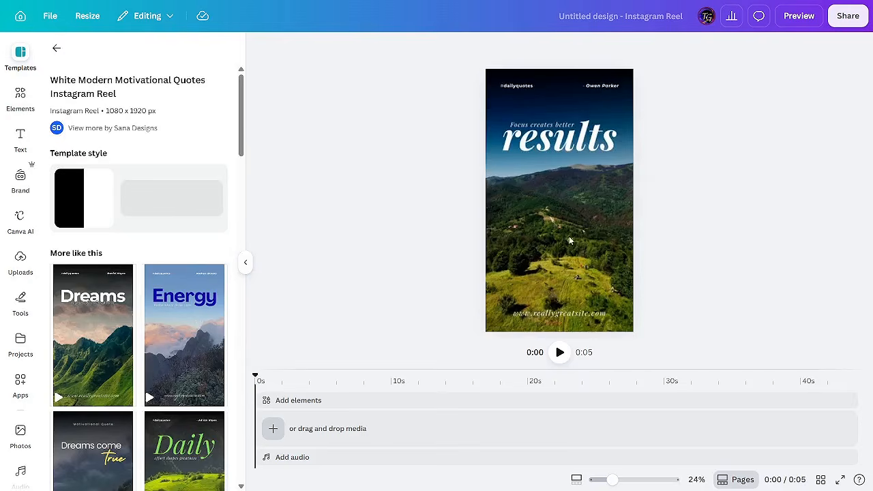
left_click(569, 232)
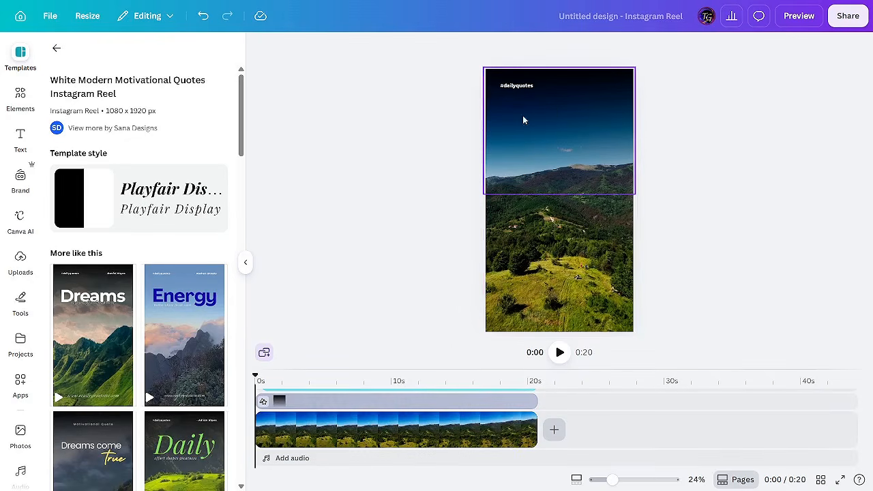
Step: Preview the opening of the reel, pause at about 2 seconds and select the website text
left_click(560, 352)
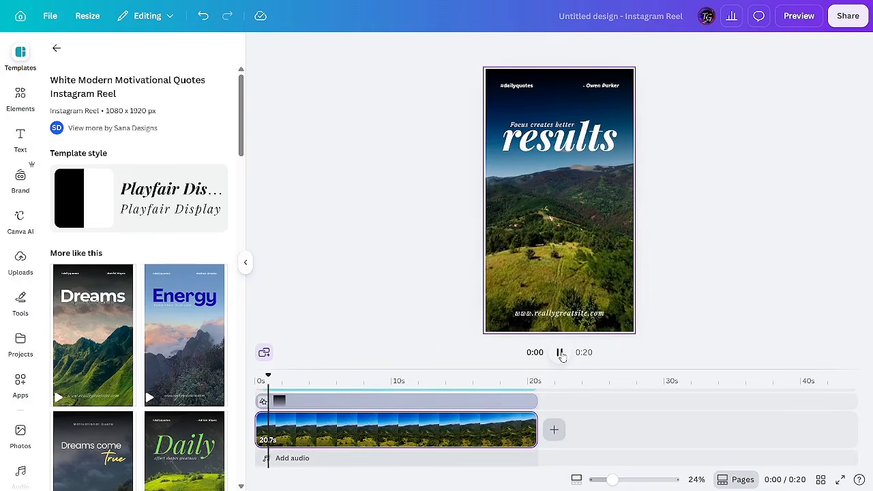
left_click(560, 353)
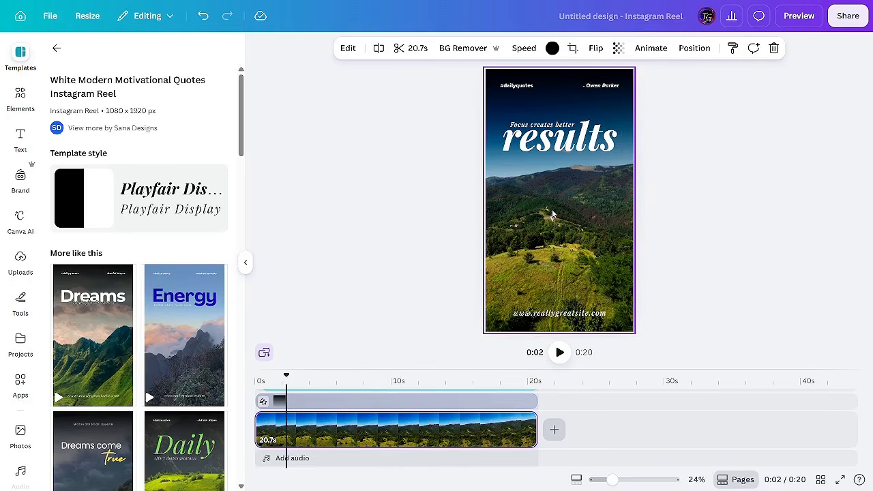
left_click(547, 316)
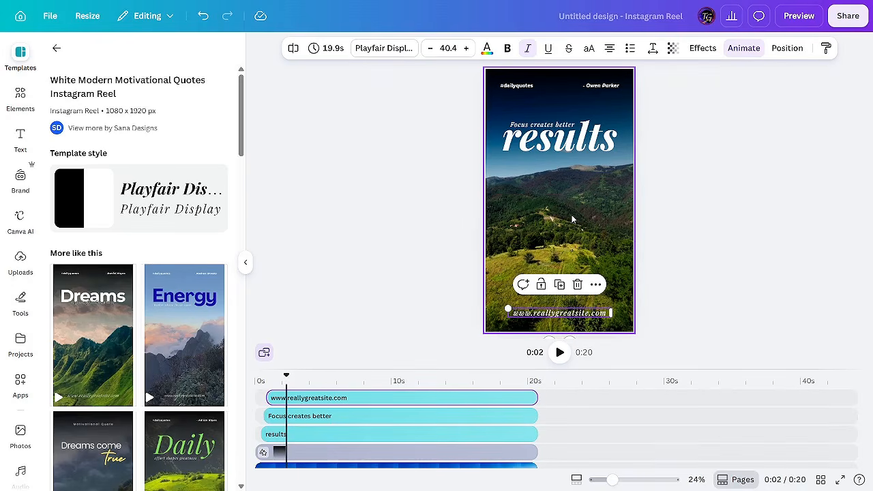
Step: Draw a red line across the lower part of the page and another down its right side, then leave the drawing tools
left_click(20, 303)
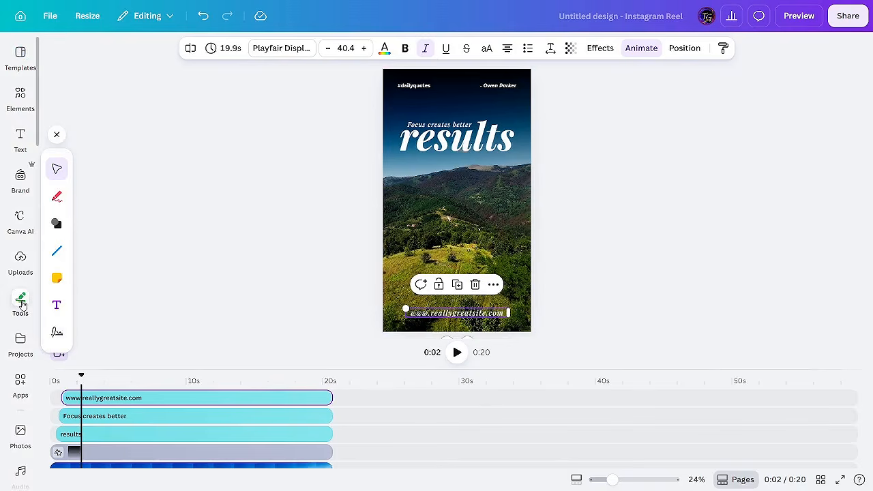
left_click(58, 197)
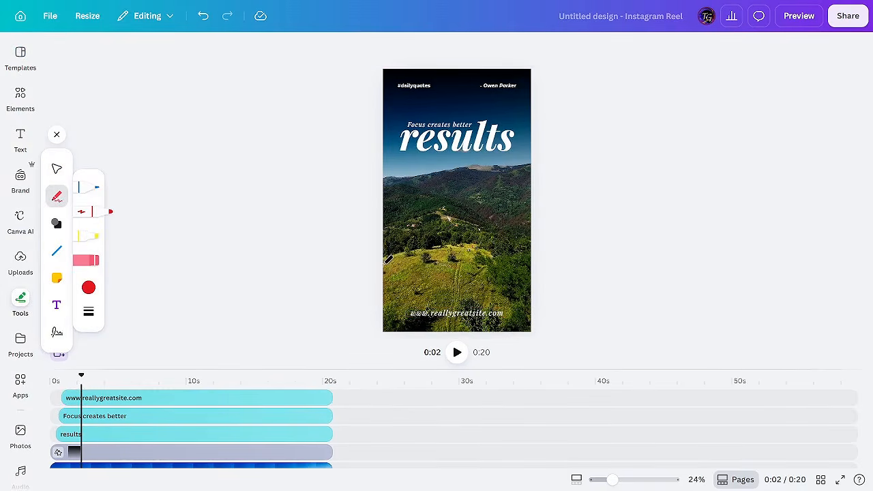
left_click_drag(384, 261, 523, 252)
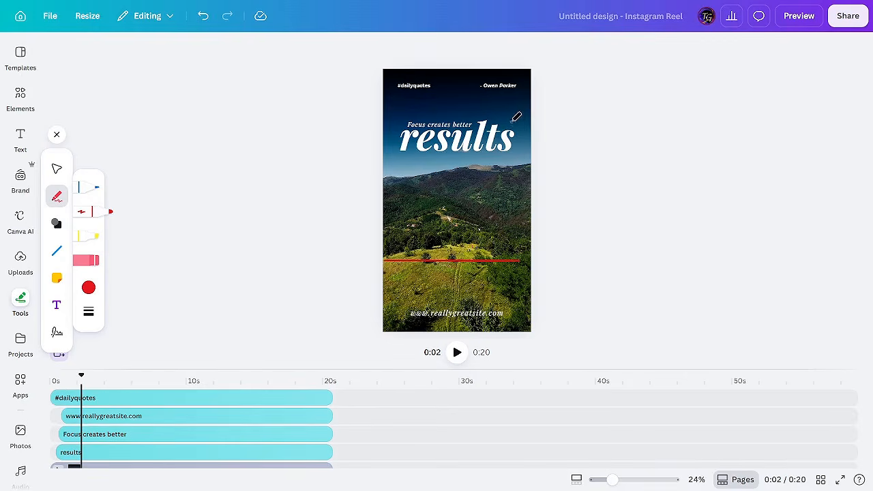
left_click_drag(512, 121, 511, 261)
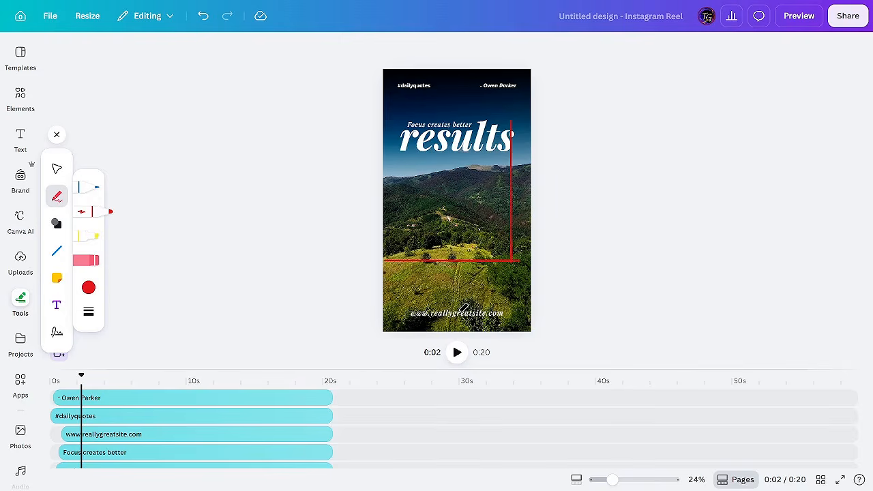
key("Escape")
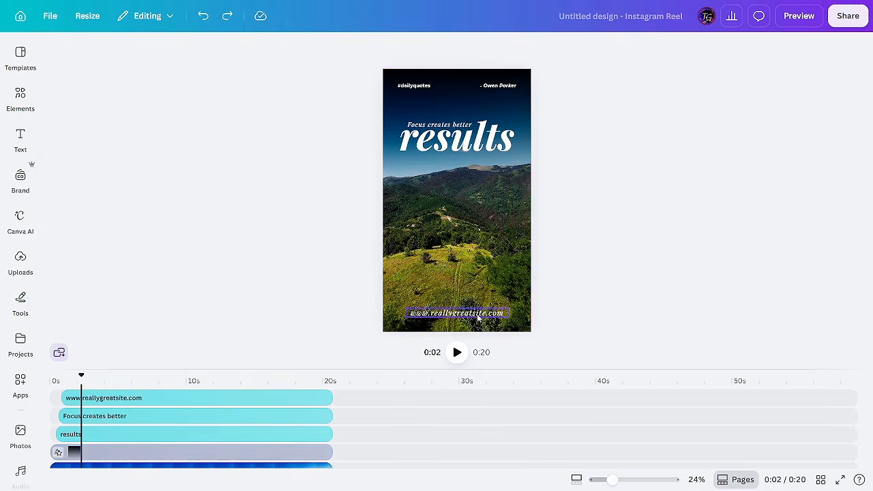
left_click(476, 318)
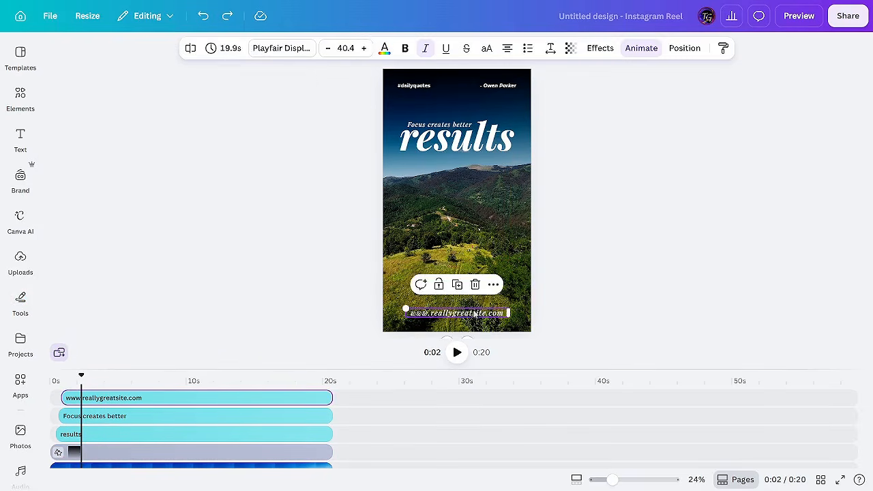
left_click_drag(475, 318, 474, 240)
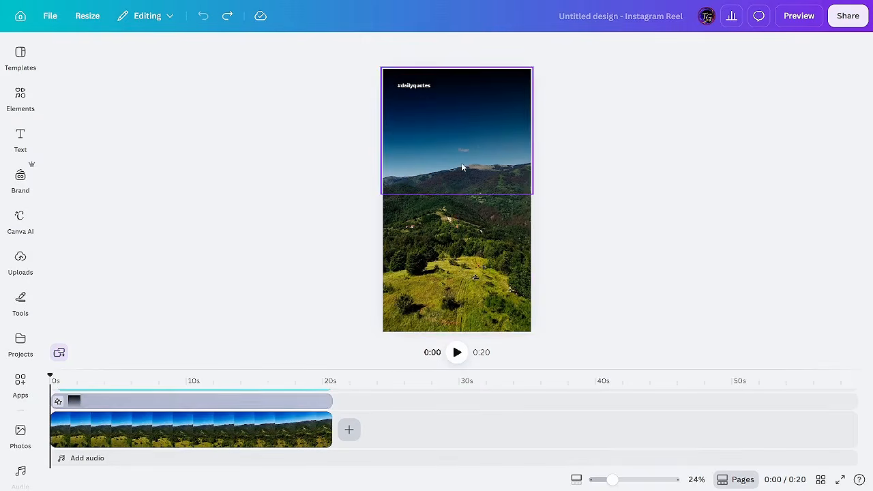
Step: Set the playhead to about 14.4 s and detach the landscape video from the page background
left_click(462, 163)
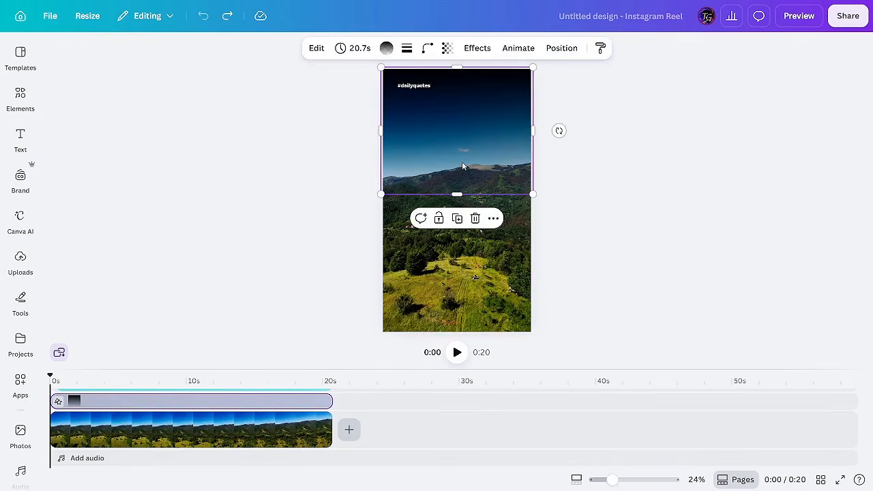
left_click(488, 295)
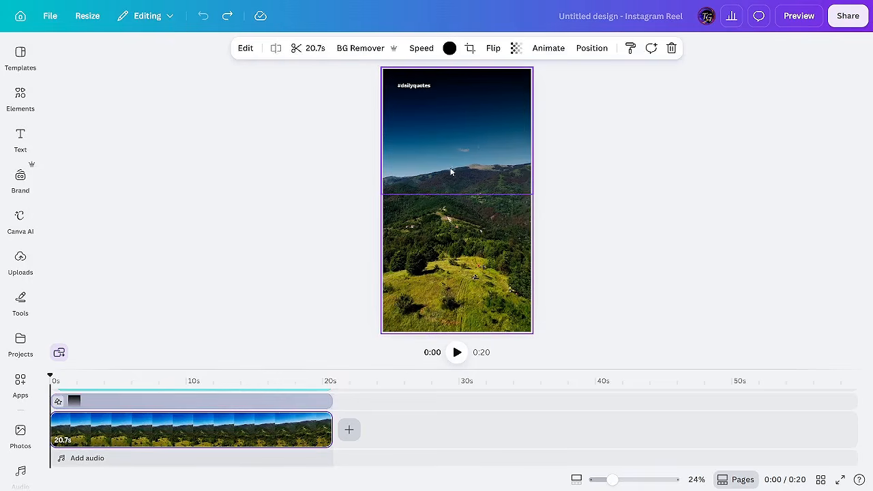
left_click(247, 437)
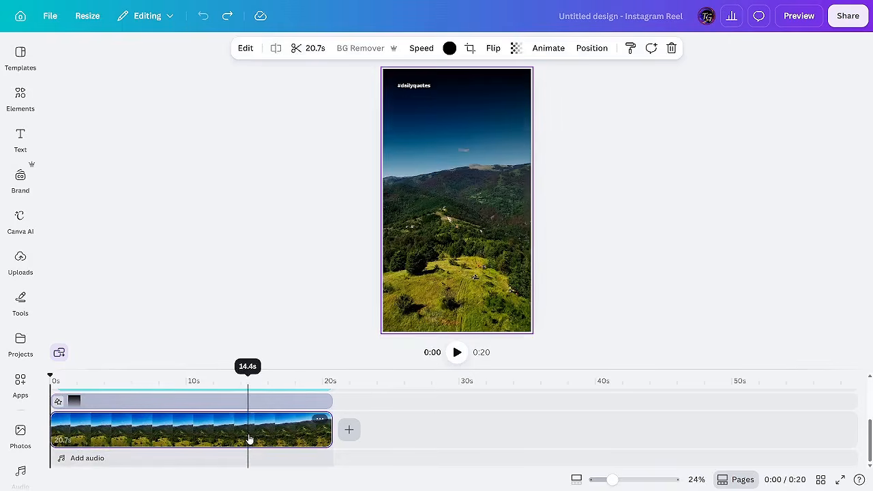
left_click(250, 439)
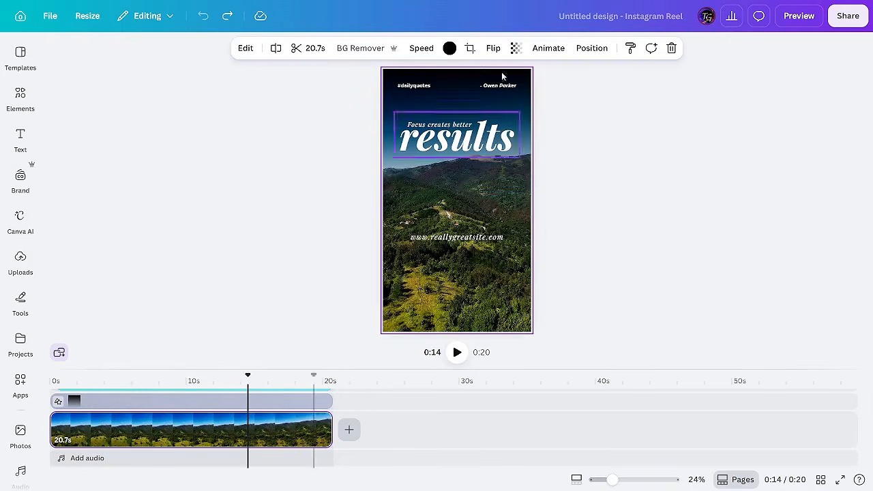
right_click(451, 308)
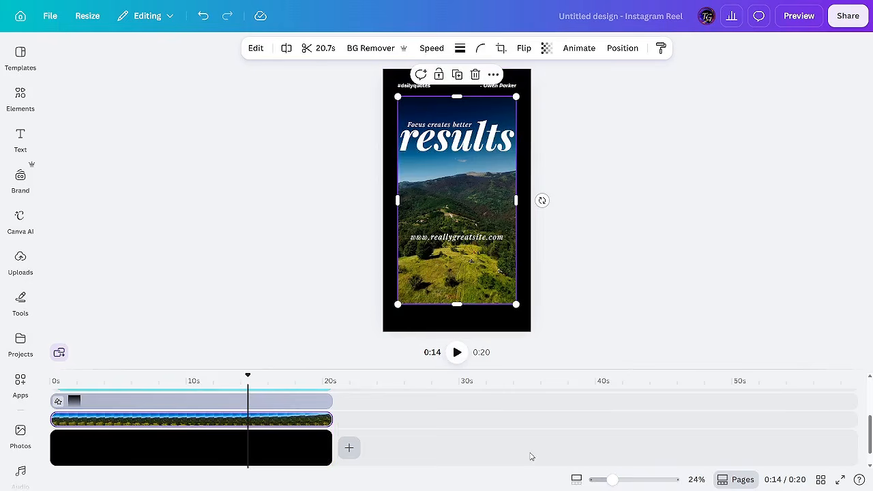
Step: Crop the top of the detached video, widen it to the full page width and place it over the page's lower half
left_click_drag(456, 93, 464, 175)
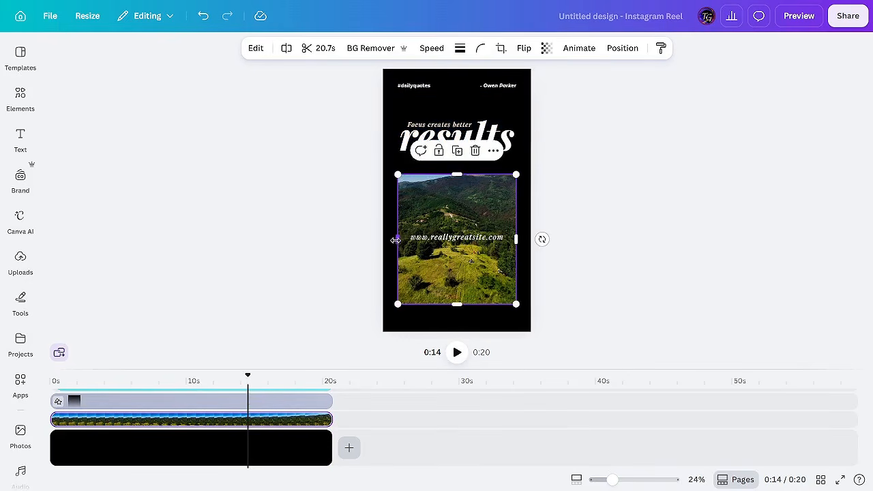
left_click_drag(391, 239, 381, 239)
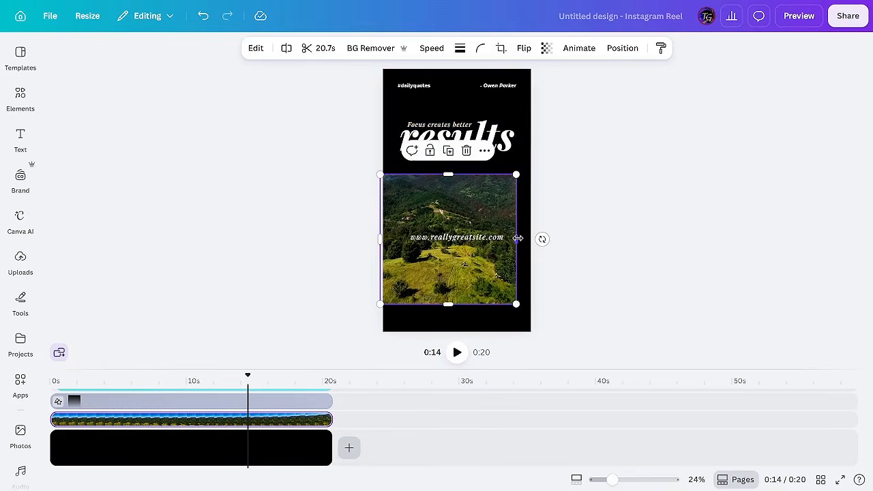
left_click_drag(516, 239, 533, 239)
left_click_drag(488, 273, 486, 295)
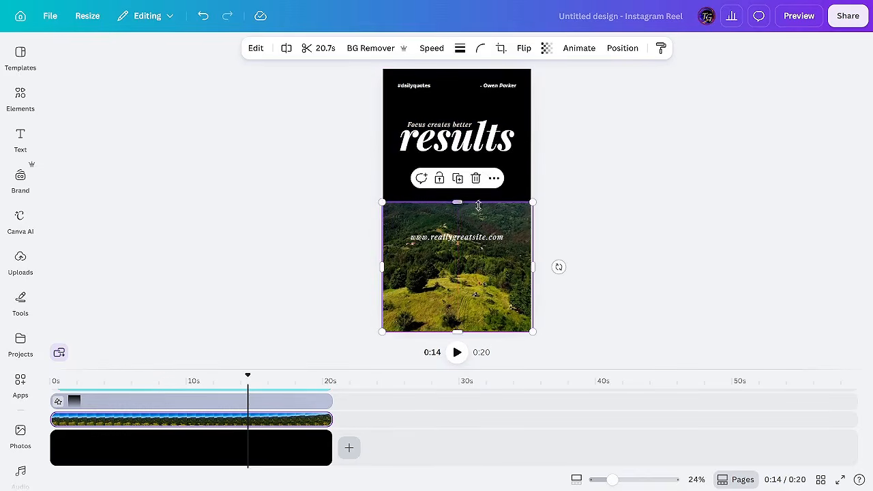
Step: Search the elements for "travel" videos and add the vertical 12-second airplane wing video as a new page
left_click(19, 53)
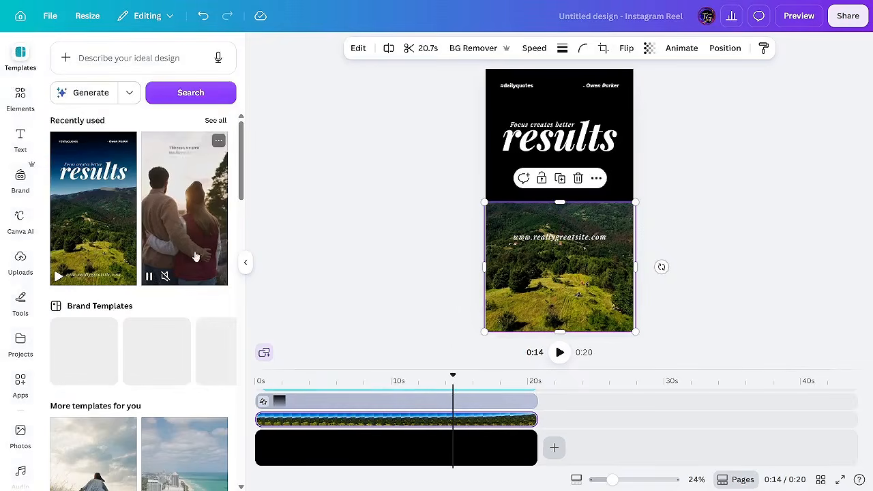
left_click(20, 99)
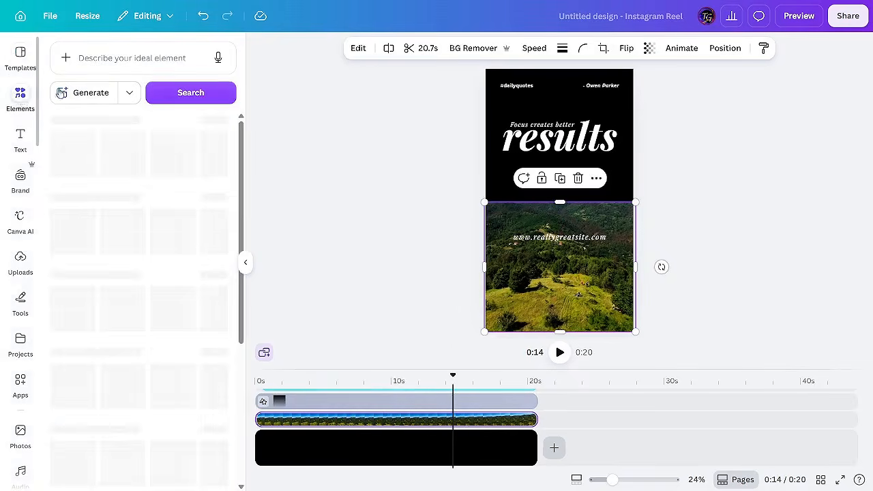
left_click(114, 58)
type("t")
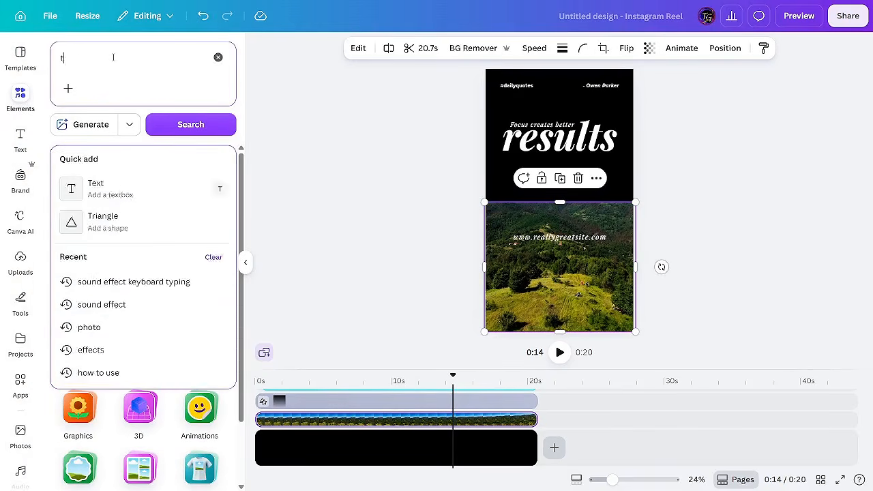
type("ravel")
key("Return")
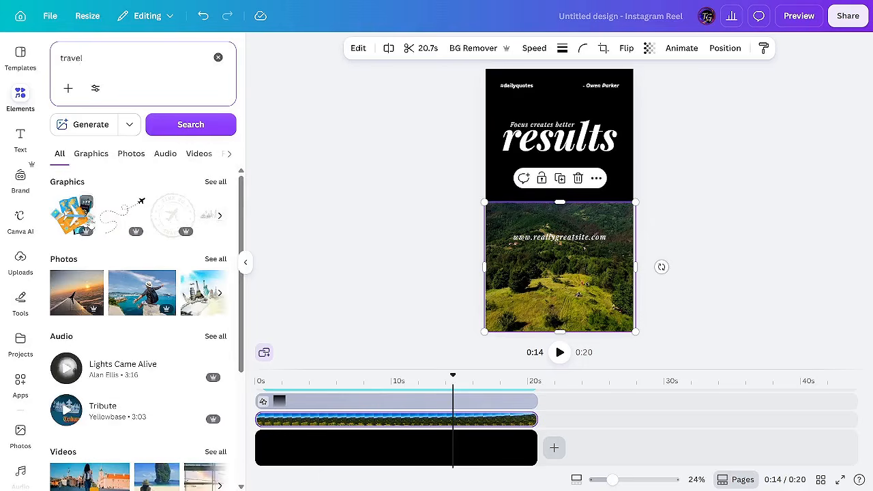
left_click(191, 157)
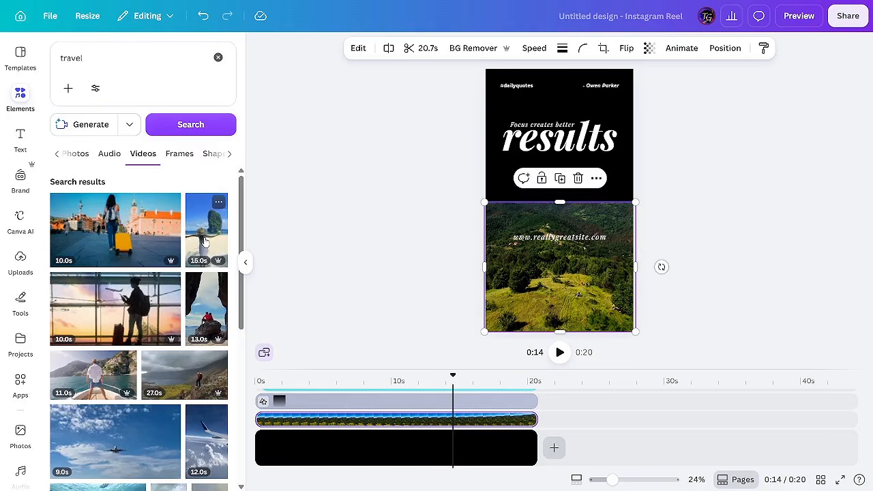
left_click(207, 440)
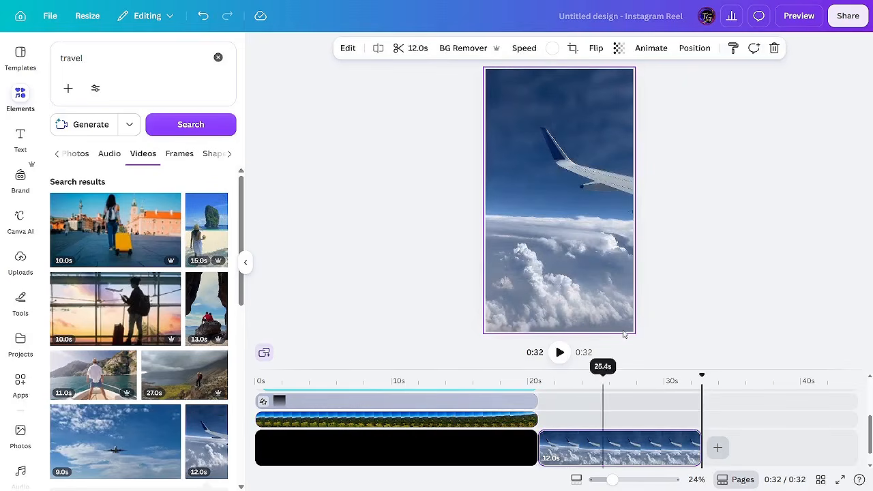
Step: Detach the airplane wing video from its page background and move its clip to the start of the timeline, with the playhead at about 6 s
right_click(620, 449)
left_click(673, 413)
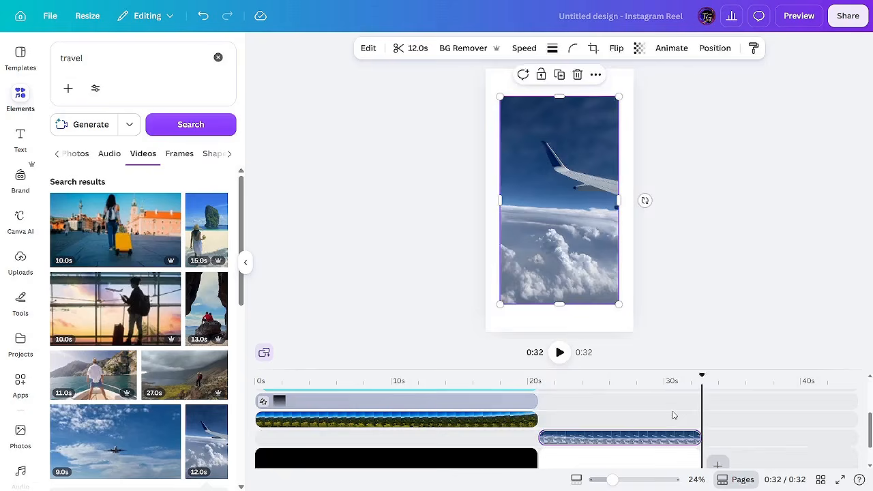
left_click_drag(599, 437, 319, 440)
left_click(340, 440)
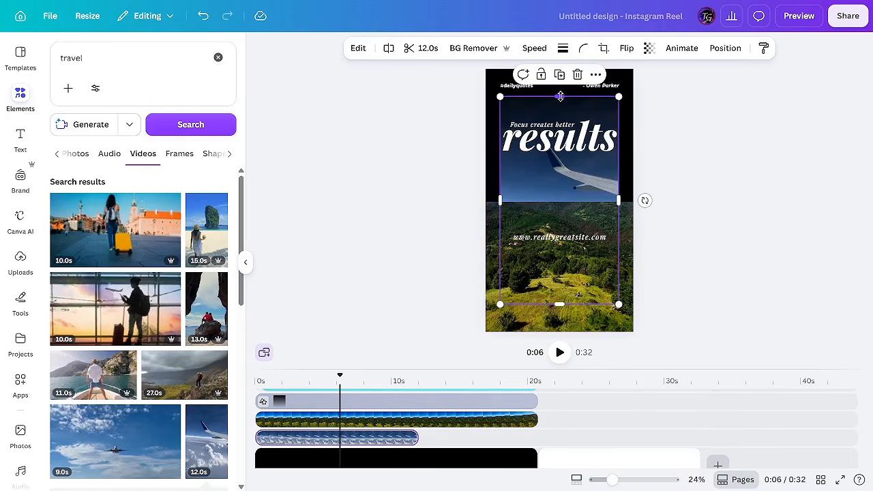
Step: Fit the airplane wing video across the page's upper half, above the landscape video, and try to lengthen its clip
mouse_move(559, 96)
left_mouse_down()
mouse_move(554, 69)
mouse_move(560, 110)
left_mouse_up()
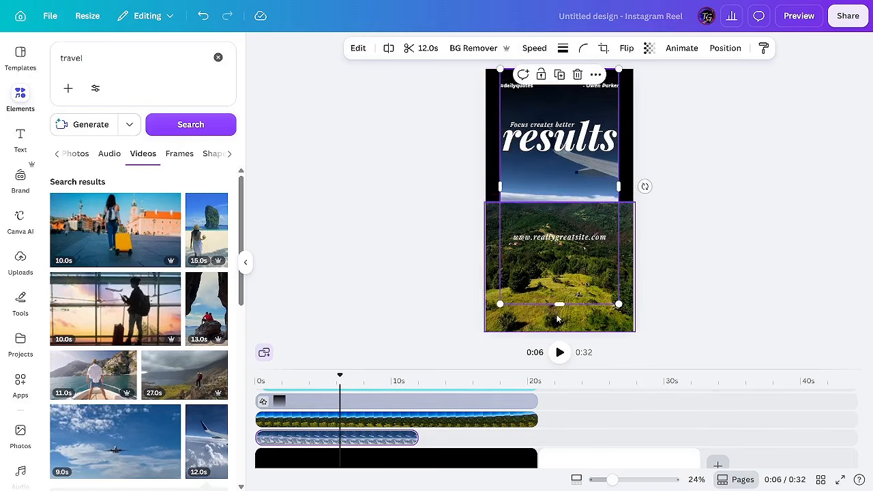
left_click_drag(560, 304, 560, 202)
left_click(699, 227)
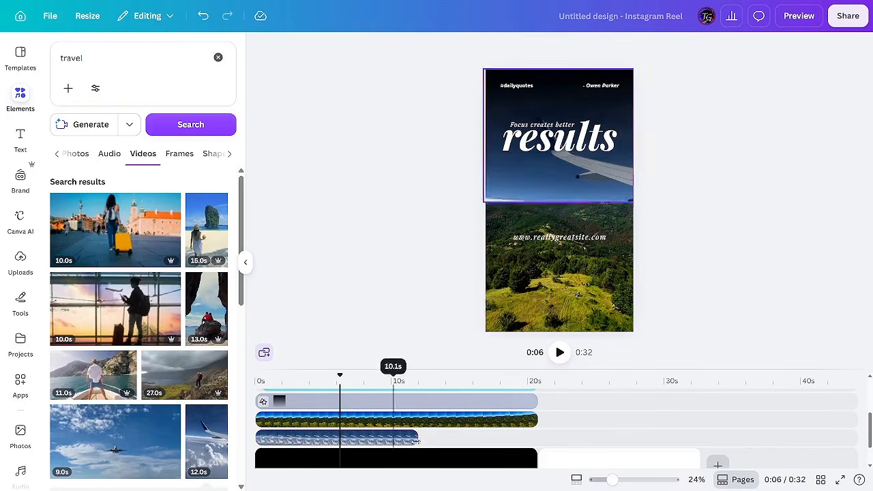
left_click_drag(438, 436, 511, 437)
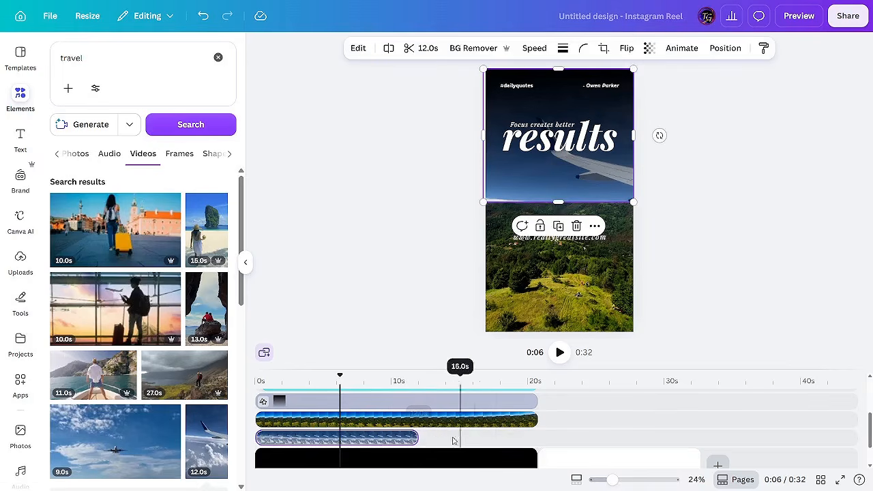
Step: Play back the reel to check the two stacked videos, then pause it
left_click_drag(342, 381, 256, 381)
left_click(560, 352)
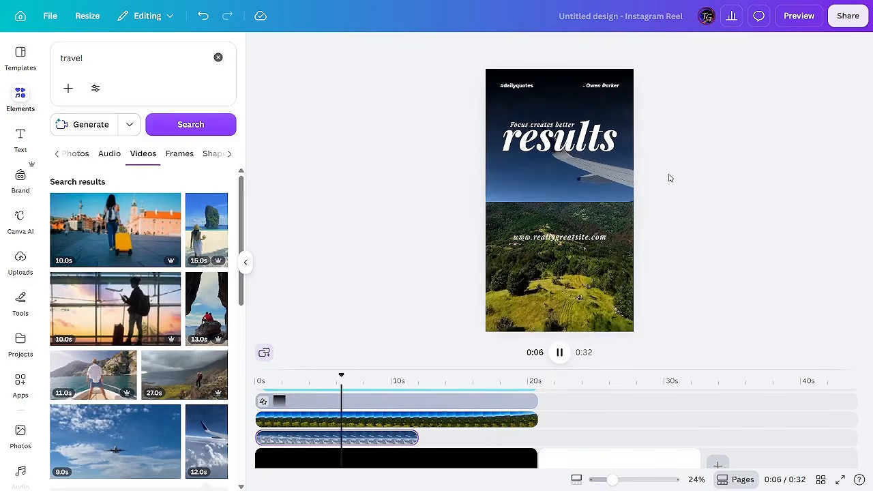
left_click(559, 352)
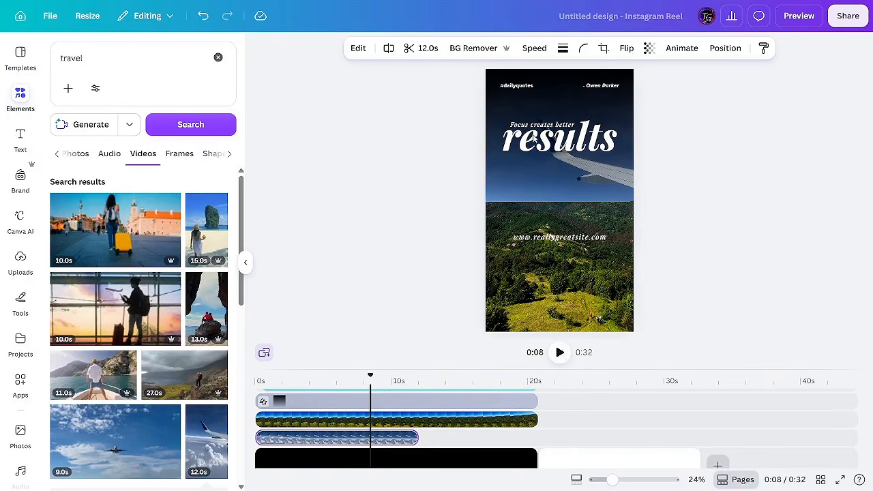
Step: Replace the heading text "results" with "Travel" and delete the "Focus creates better" line overlapping it
left_click(535, 144)
left_click(544, 145)
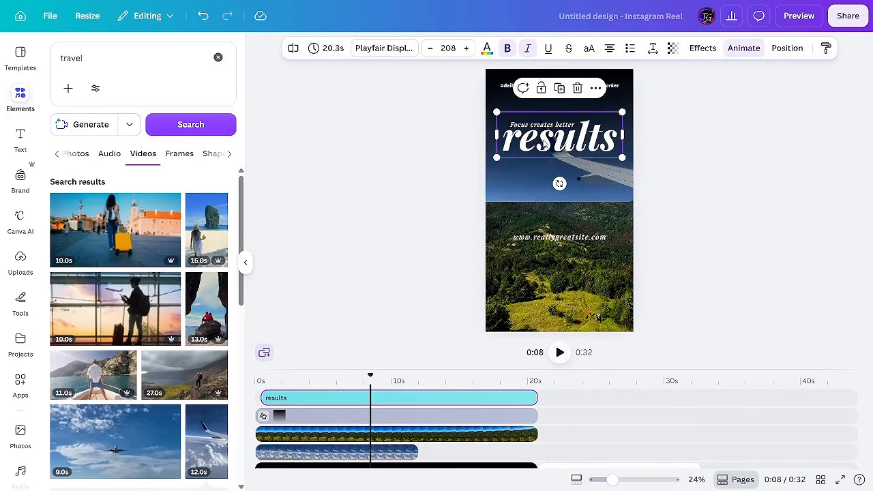
left_click(787, 180)
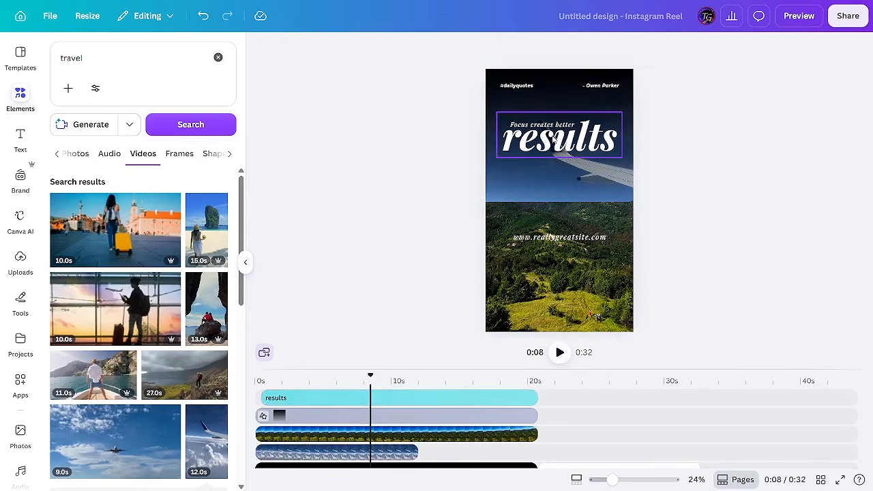
left_click(554, 138)
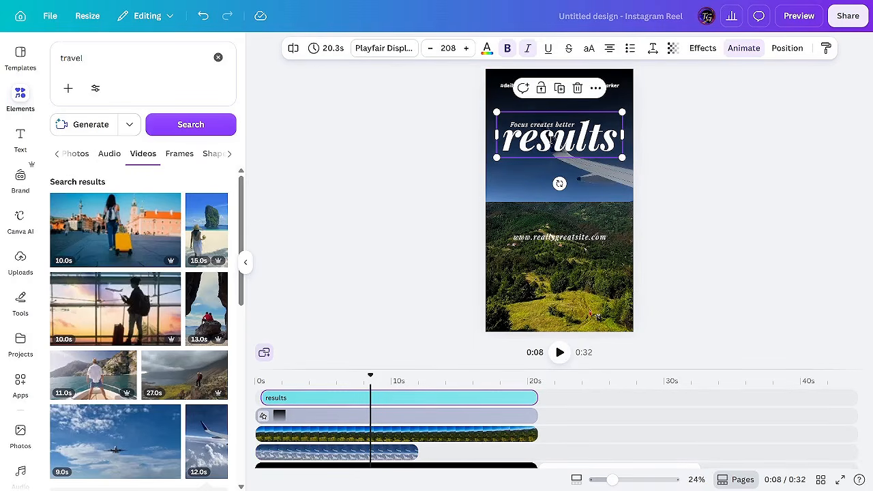
double_click(551, 140)
type("Travel")
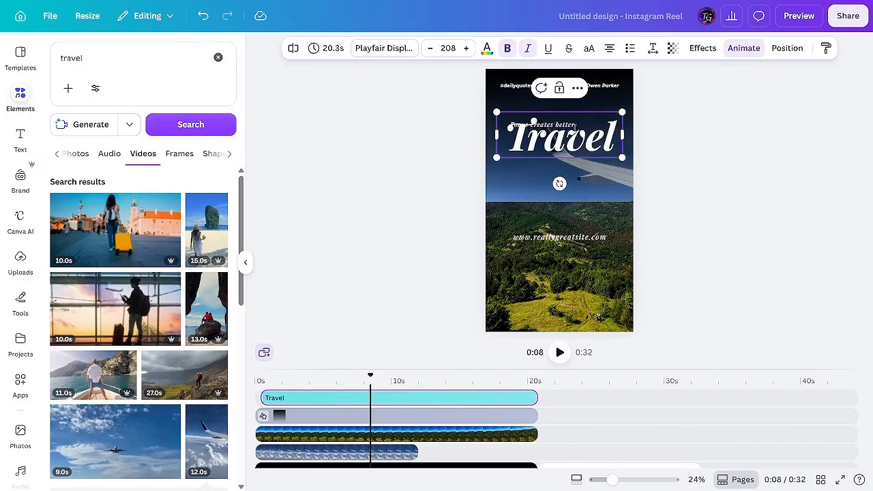
left_click(660, 127)
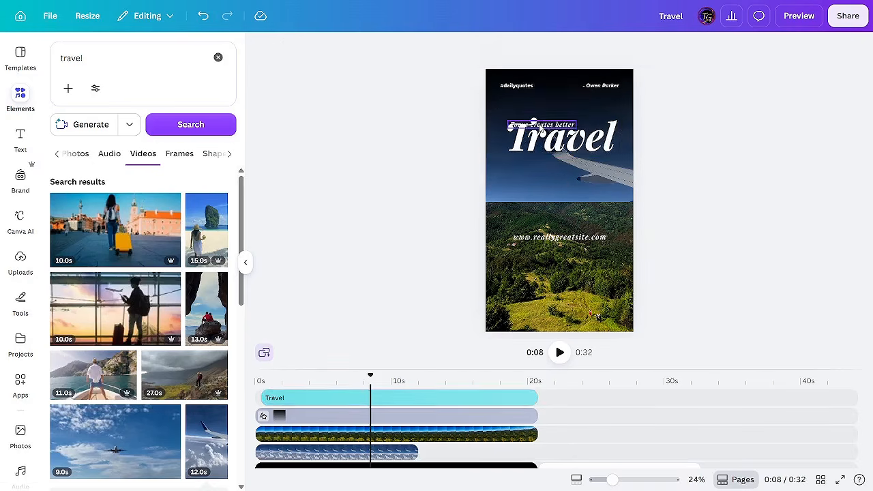
left_click(539, 128)
key("Delete")
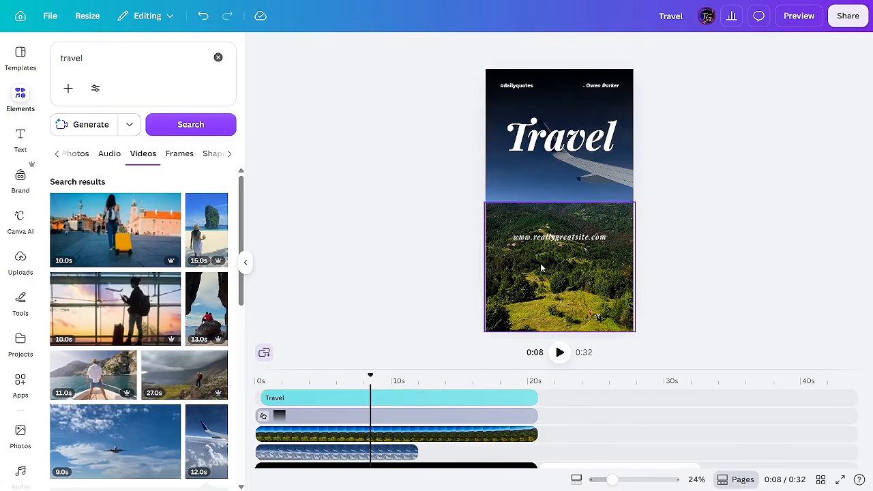
Step: Narrow the dark gradient overlay to the left half of the page and extend it down to the page's bottom edge
left_click(538, 177)
left_click_drag(636, 127, 561, 130)
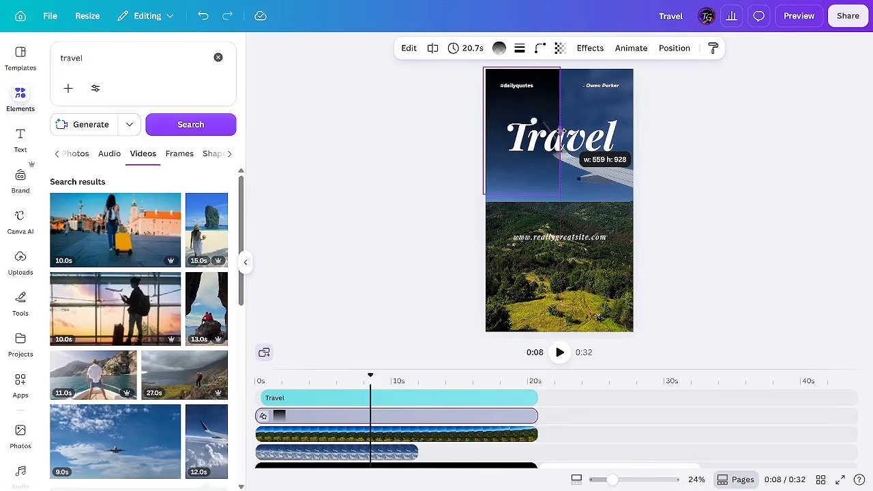
left_click_drag(561, 130, 561, 130)
left_click_drag(523, 194, 527, 322)
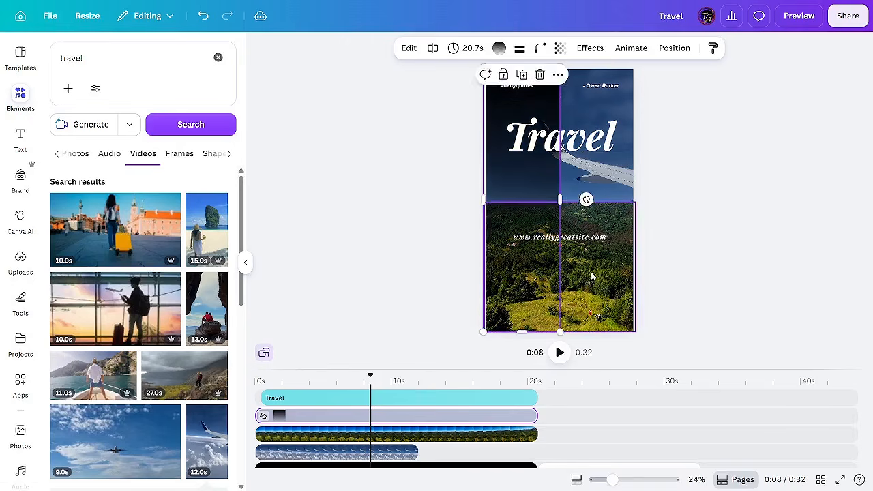
Step: Arrange the videos side by side at full page height, with the airplane wing on the left half and the landscape on the right
left_click(591, 271)
left_click_drag(509, 265, 560, 262)
left_click_drag(599, 202, 576, 71)
left_click(702, 177)
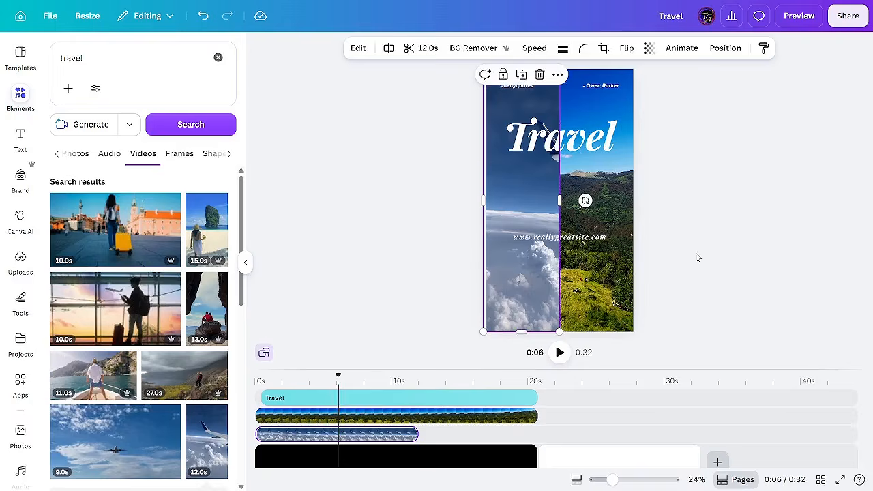
left_click(698, 256)
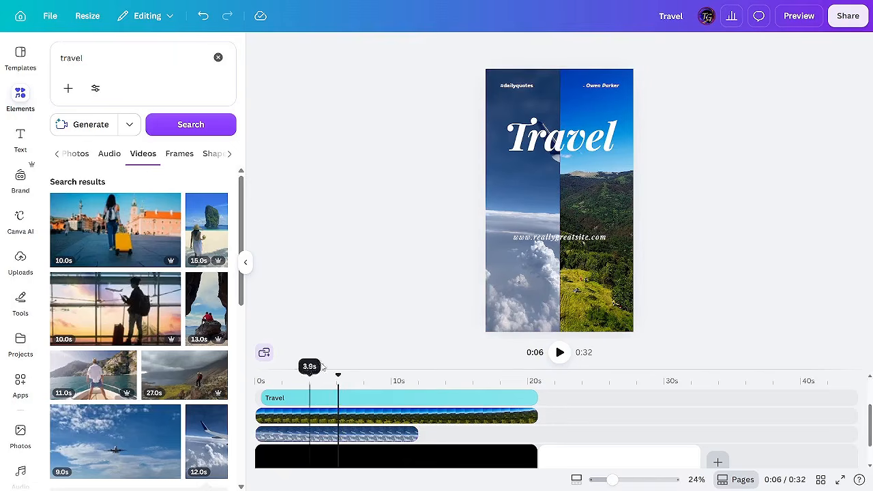
Step: Play back the side-by-side video layout starting from about 1 s, pausing to check it
left_click_drag(338, 374, 271, 374)
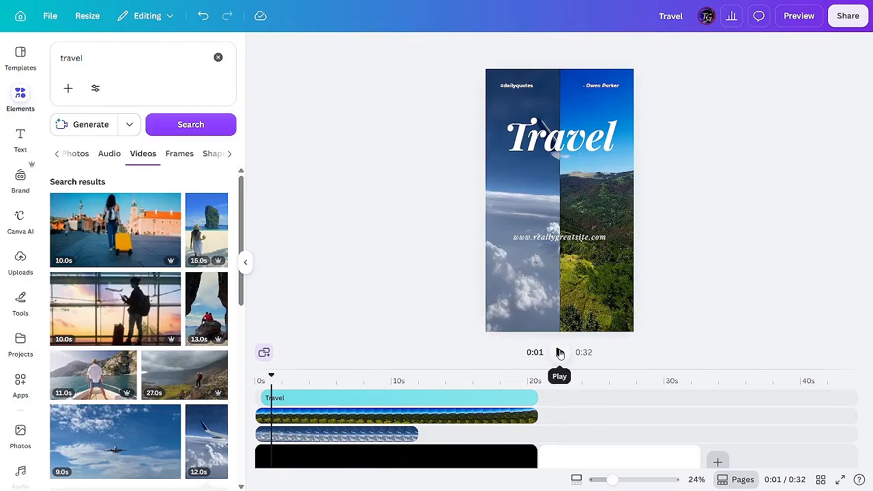
left_click(560, 353)
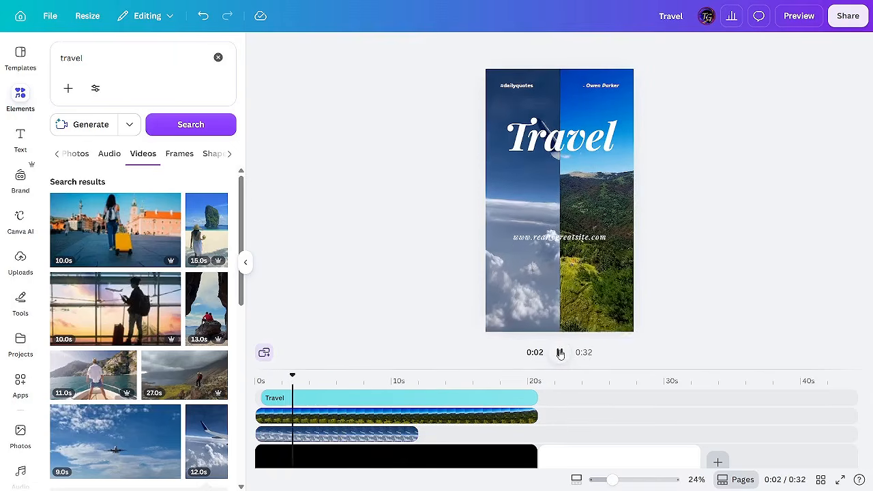
left_click(560, 353)
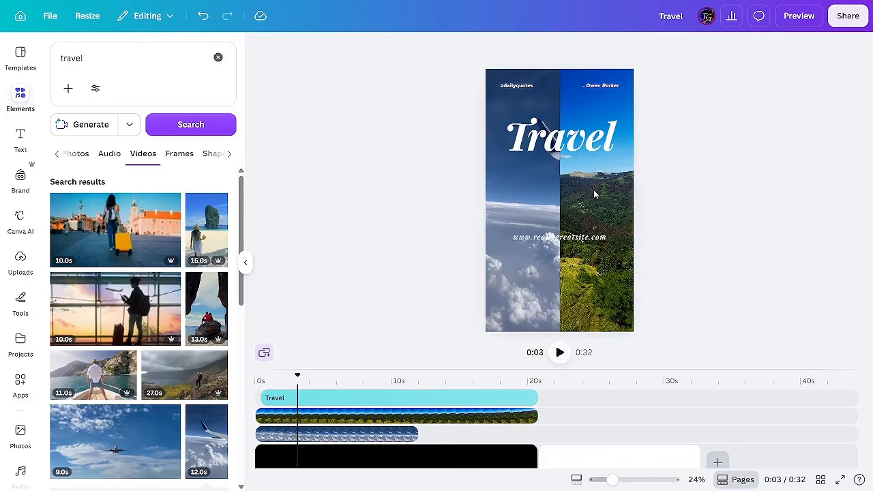
left_click(560, 353)
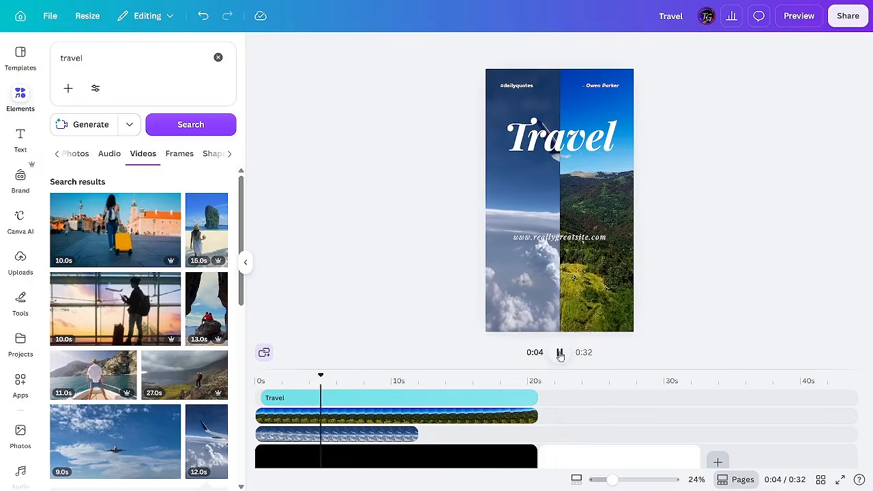
left_click(560, 353)
Step: Look through the audio results for "travel" and the list of uploaded audio files
scroll(492, 423, "down", 1)
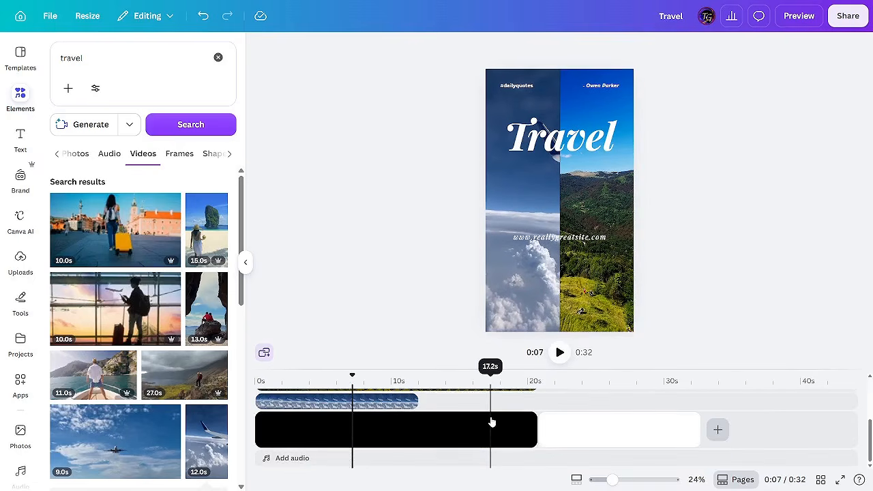
left_click(108, 154)
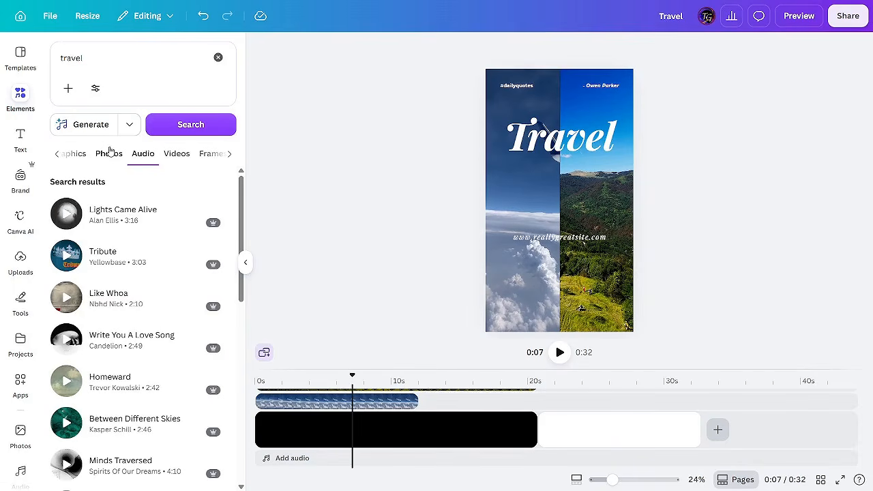
left_click(23, 263)
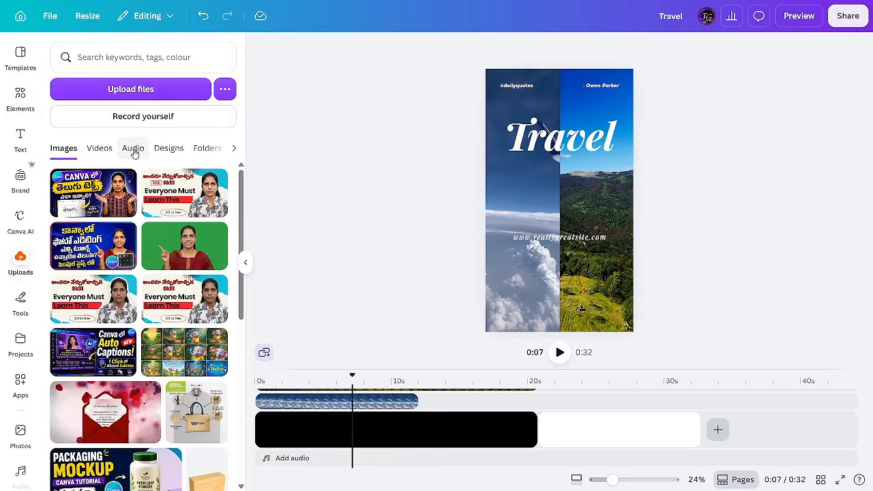
left_click(133, 148)
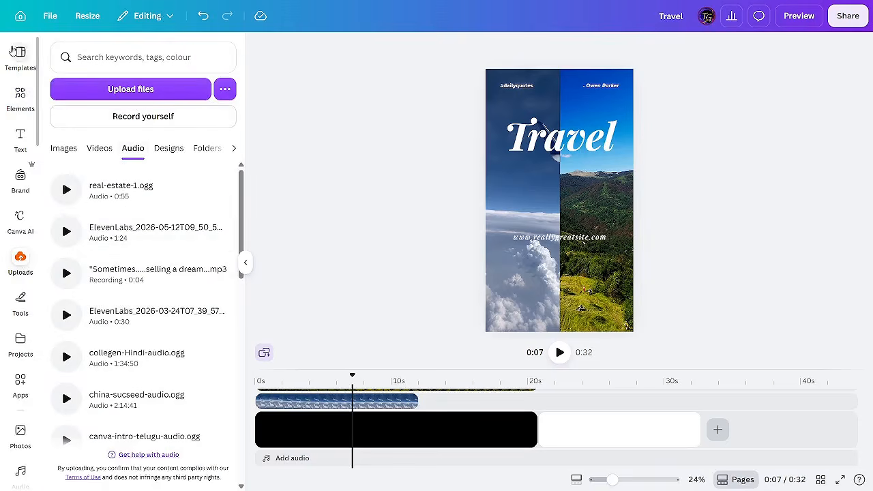
Step: Return to the "travel" audio results in the elements library and filter them to free tracks only
left_click(19, 96)
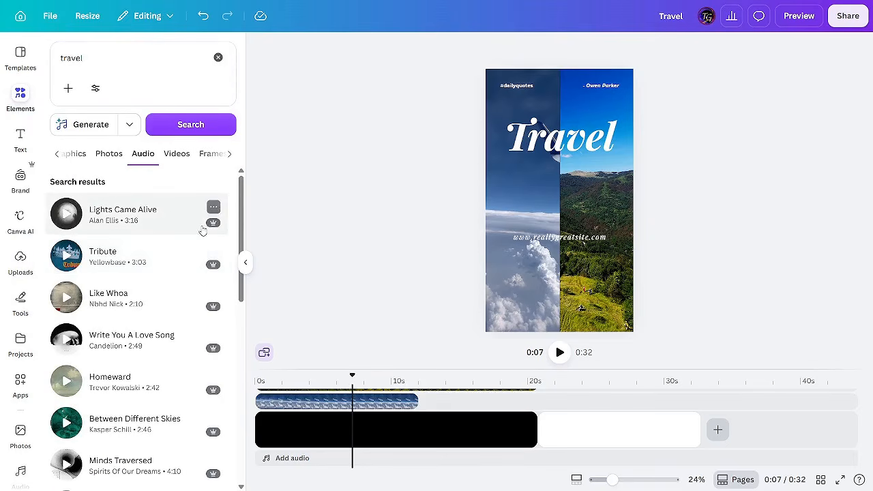
scroll(193, 355, "down", 1)
scroll(193, 369, "up", 1)
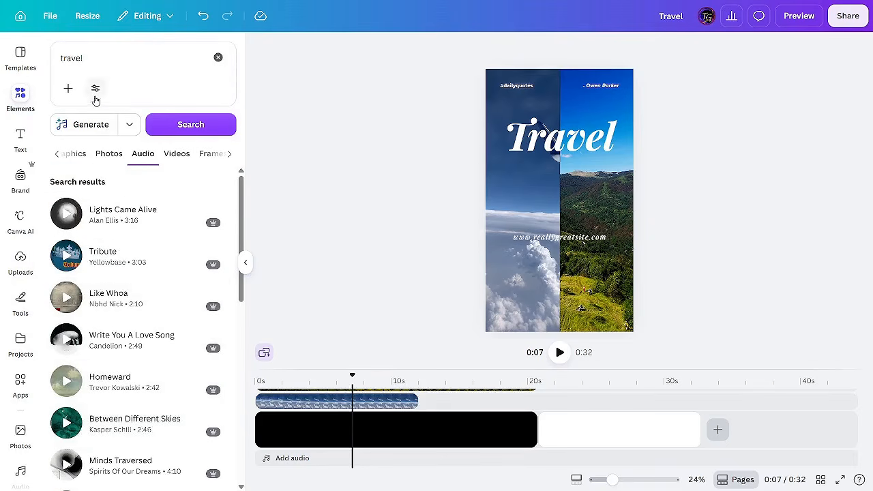
left_click(95, 90)
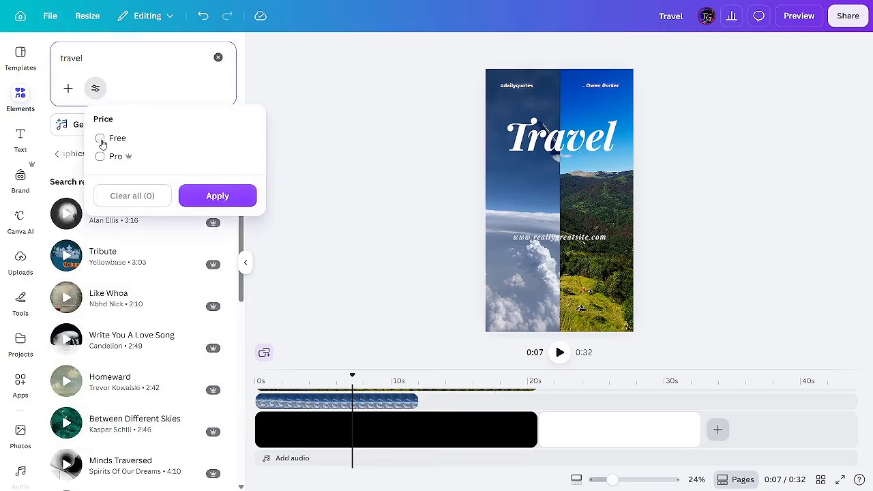
left_click(101, 139)
left_click(214, 198)
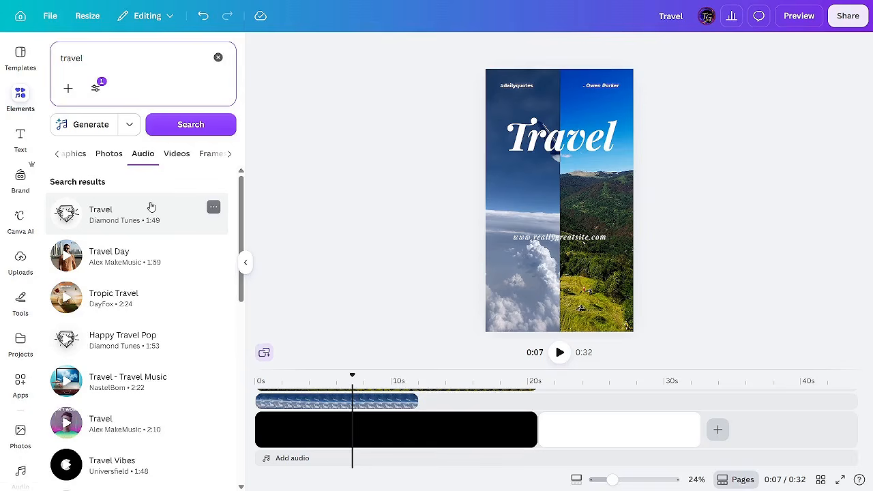
Step: Check the details of the free "Travel" track by Diamond Tunes, add it as background music and trim it to 20.6 s
left_click(213, 208)
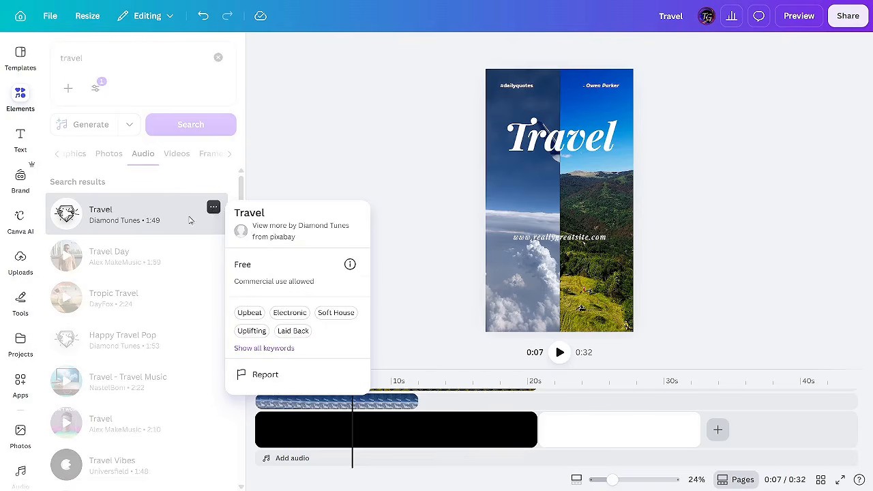
left_click(174, 176)
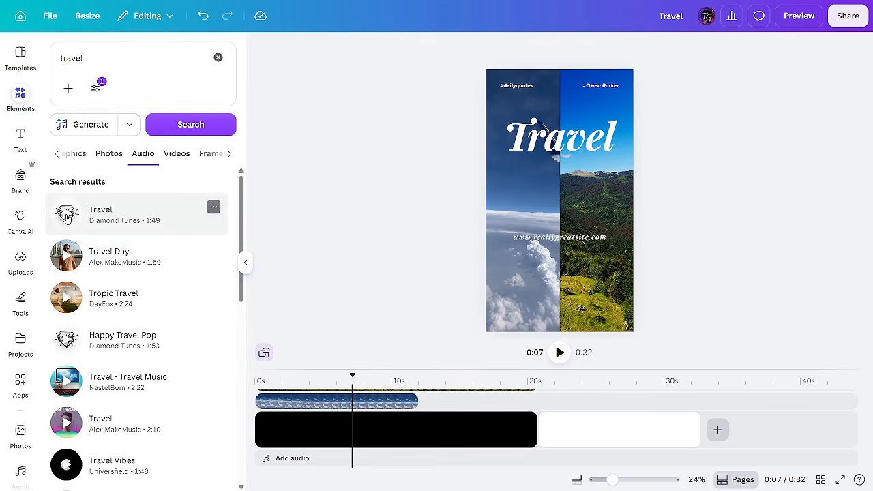
left_click(66, 216)
left_click(101, 215)
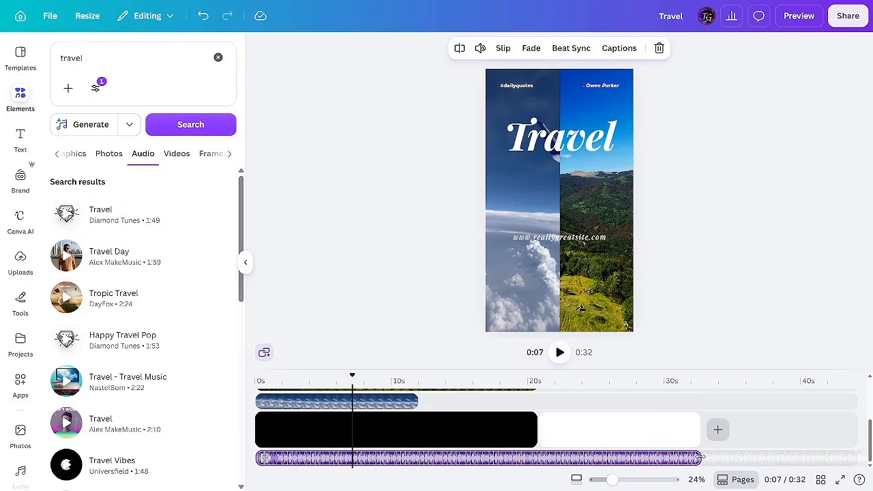
left_click_drag(701, 459, 338, 462)
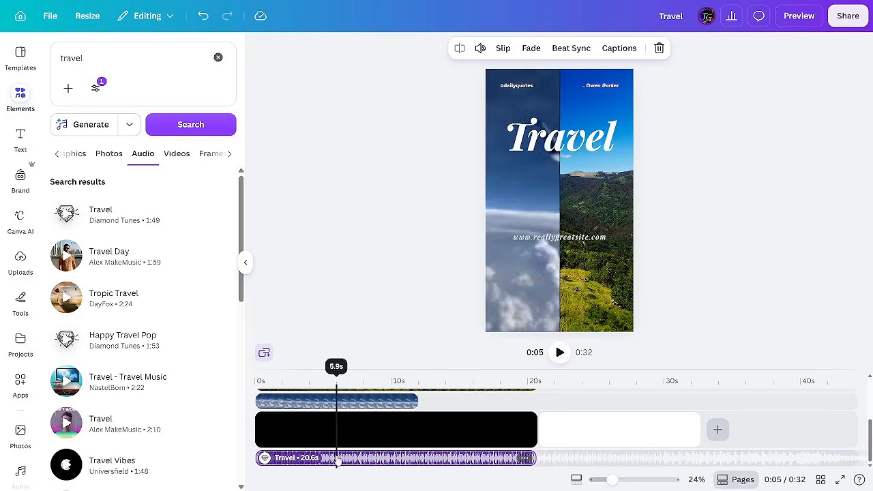
Step: Lower the background track's volume to 50 and play the video to check the sound
left_click(480, 48)
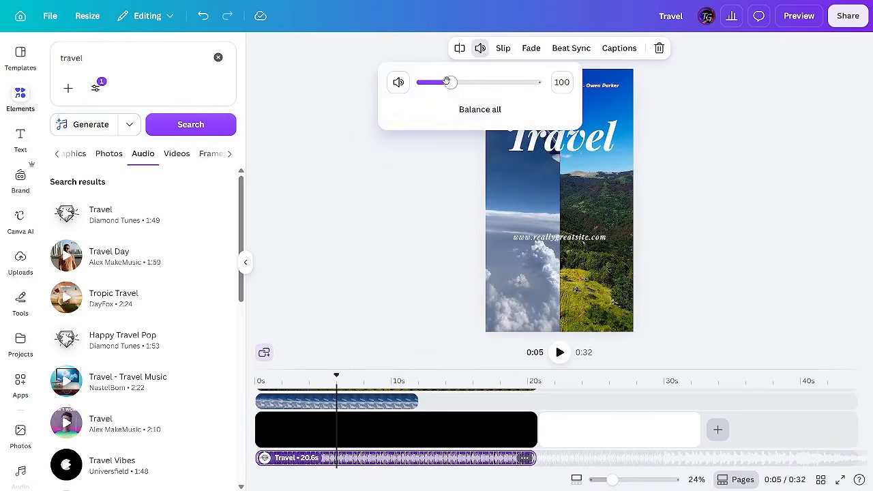
left_click_drag(447, 81, 436, 82)
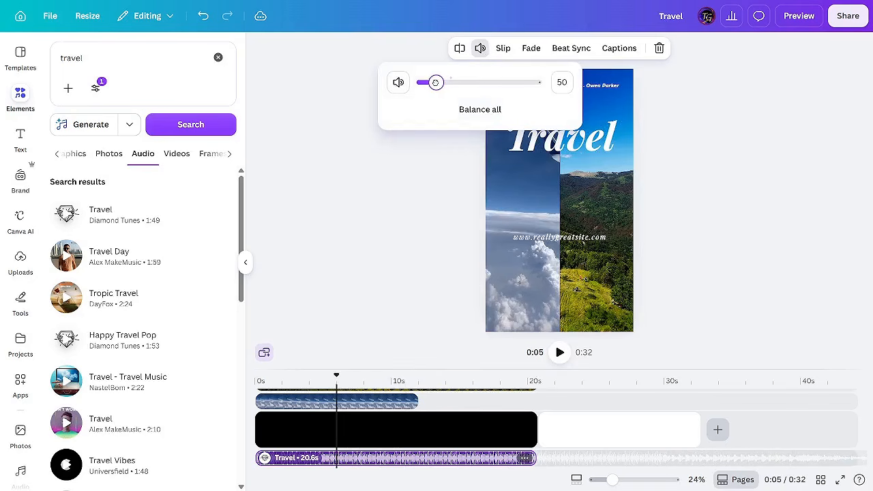
left_click_drag(337, 374, 272, 374)
left_click(560, 355)
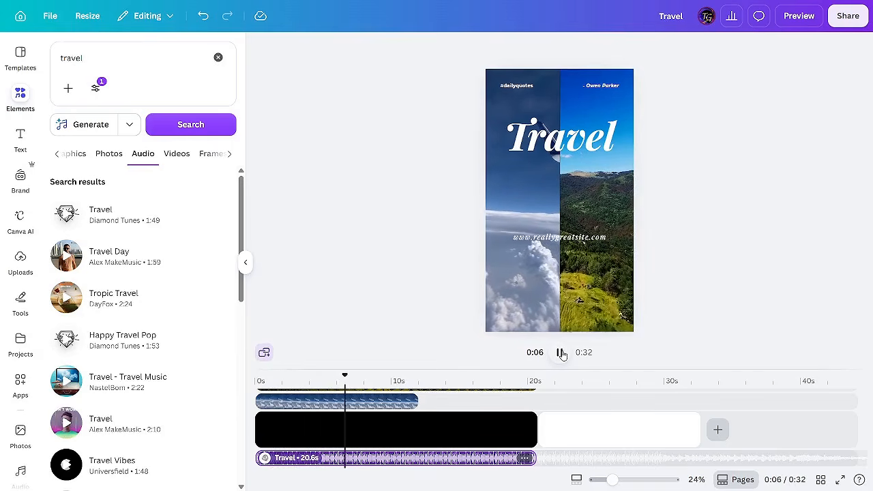
left_click(561, 354)
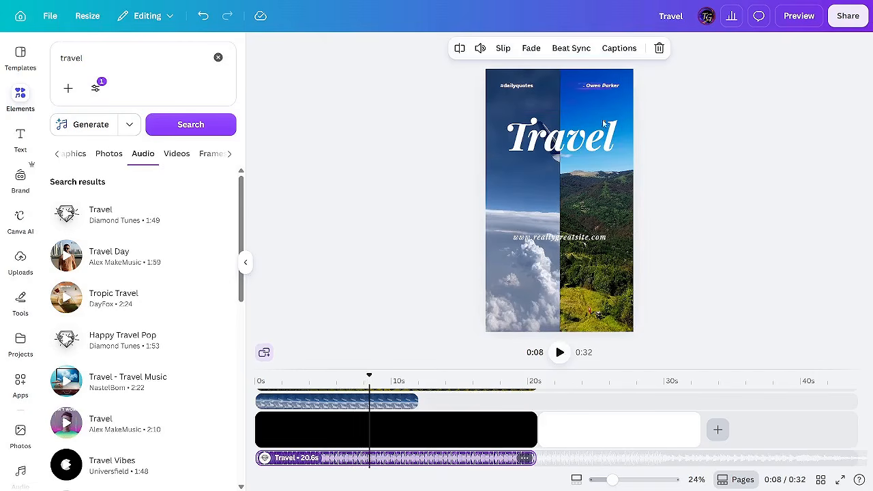
Step: Apply the Ascend animation to the "Travel" heading and reduce the animation's speed
left_click(553, 150)
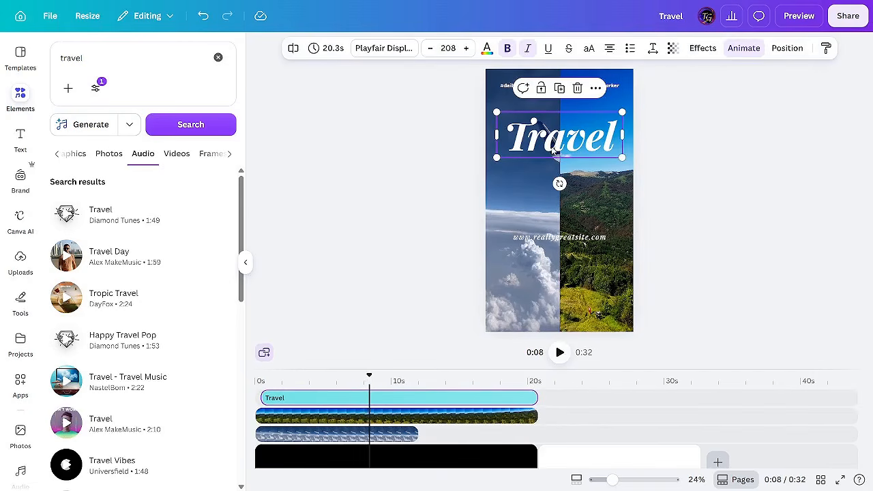
left_click(744, 47)
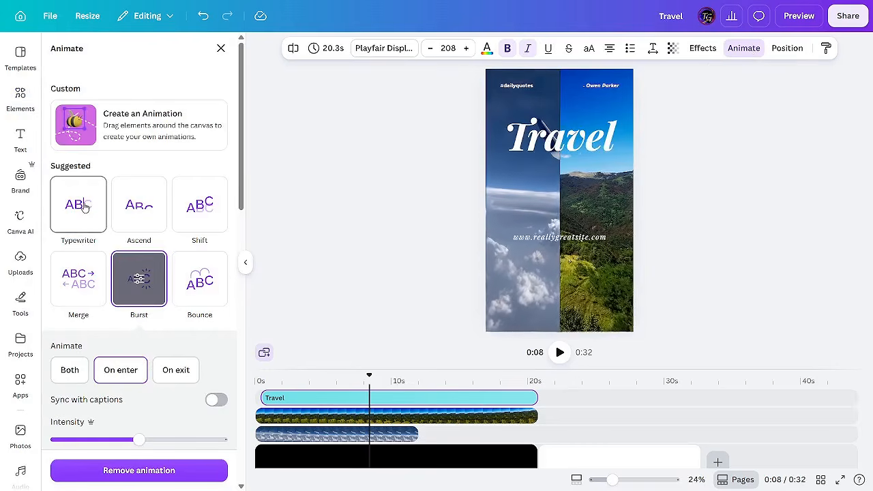
left_click(132, 207)
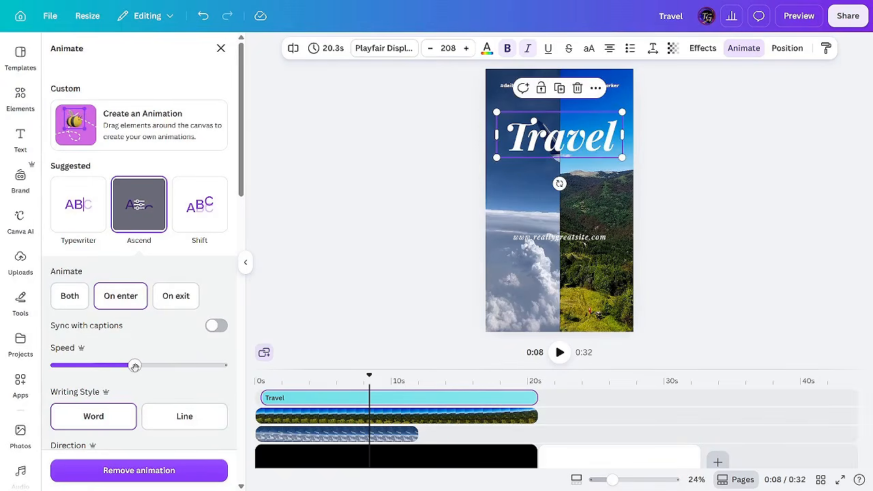
left_click_drag(135, 365, 102, 365)
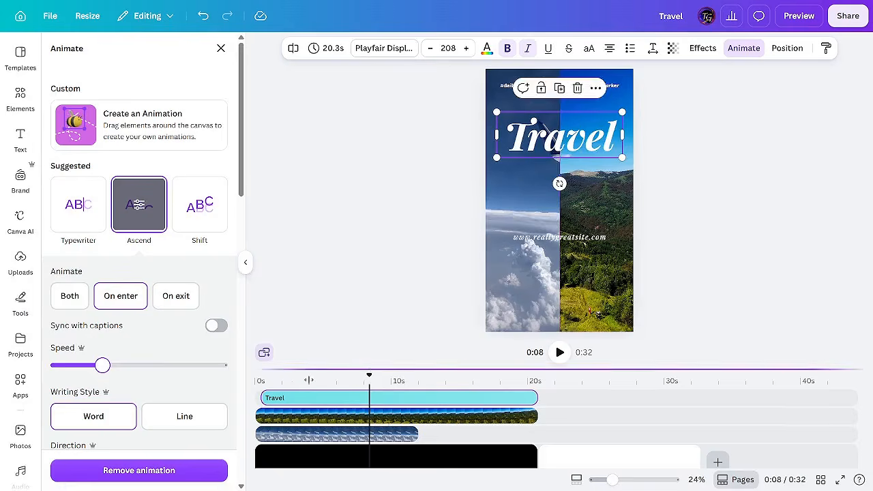
Step: Play back the opening seconds of the reel to check the "Travel" heading's entrance animation
left_click_drag(309, 380, 286, 380)
left_click_drag(369, 385, 299, 387)
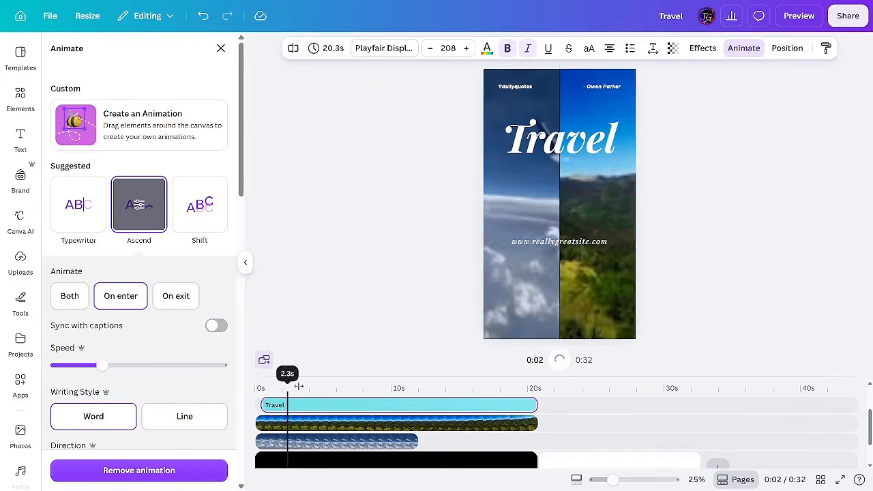
left_click(560, 361)
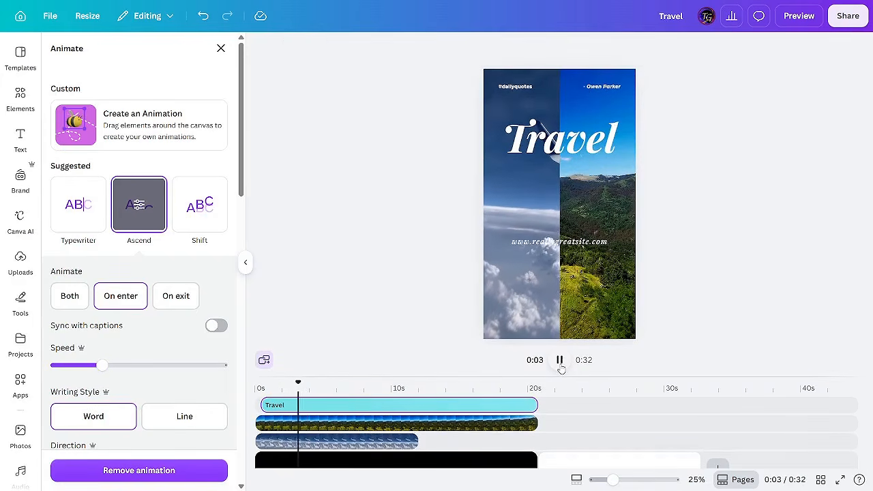
left_click(560, 360)
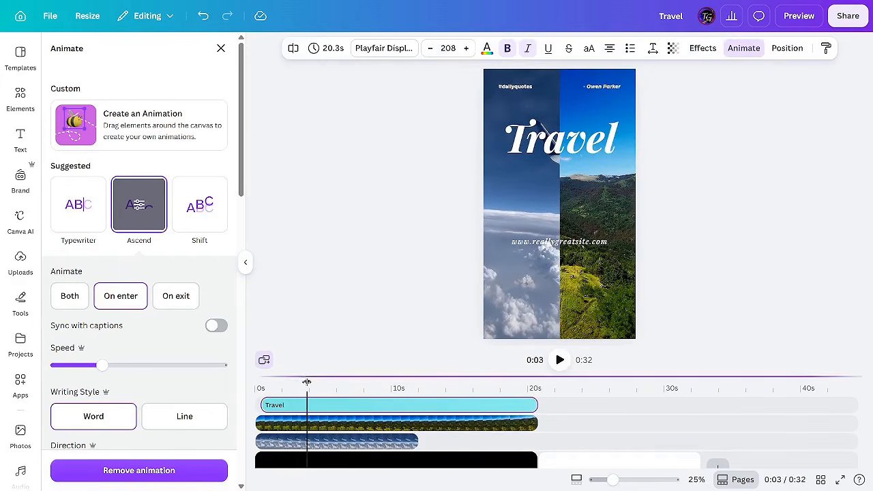
left_click_drag(307, 383, 256, 383)
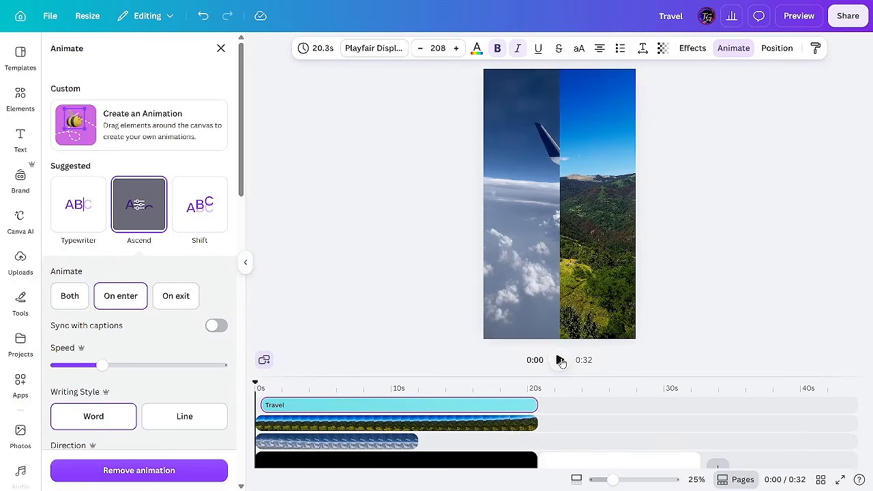
left_click(561, 362)
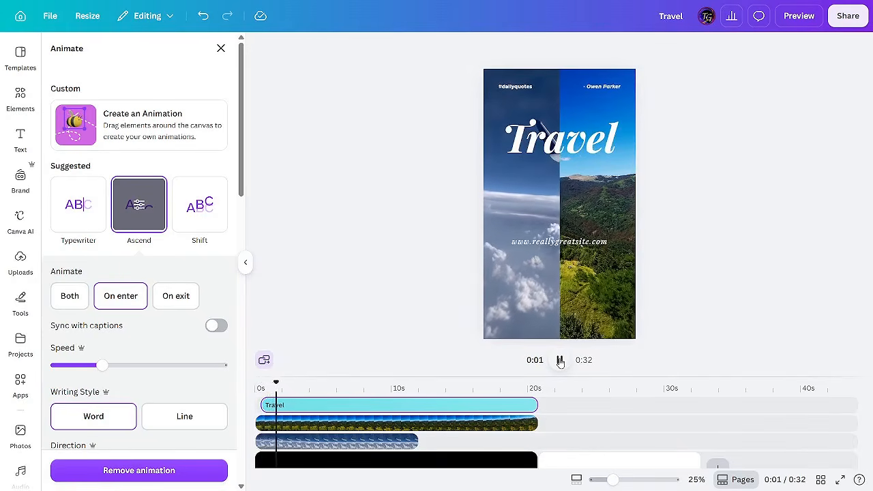
left_click(560, 361)
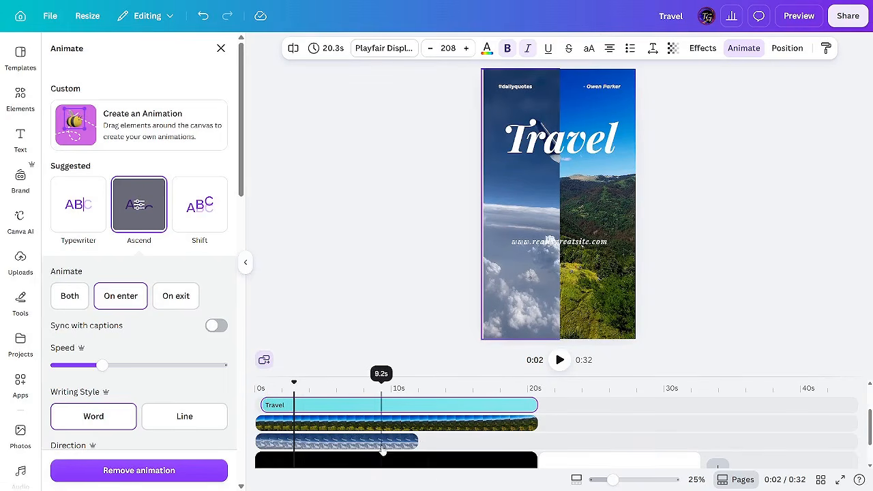
Step: Trim the landscape video to 12.0 s so that it ends together with the airplane wing clip
left_click(357, 448)
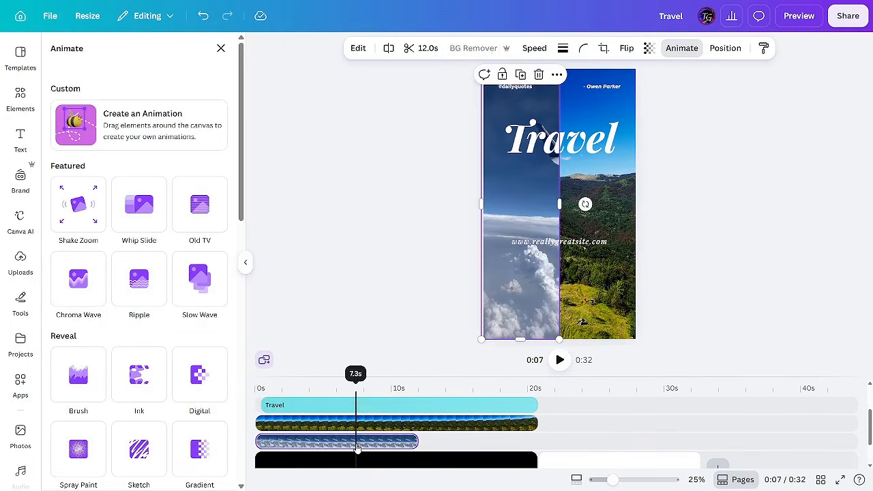
left_click(399, 429)
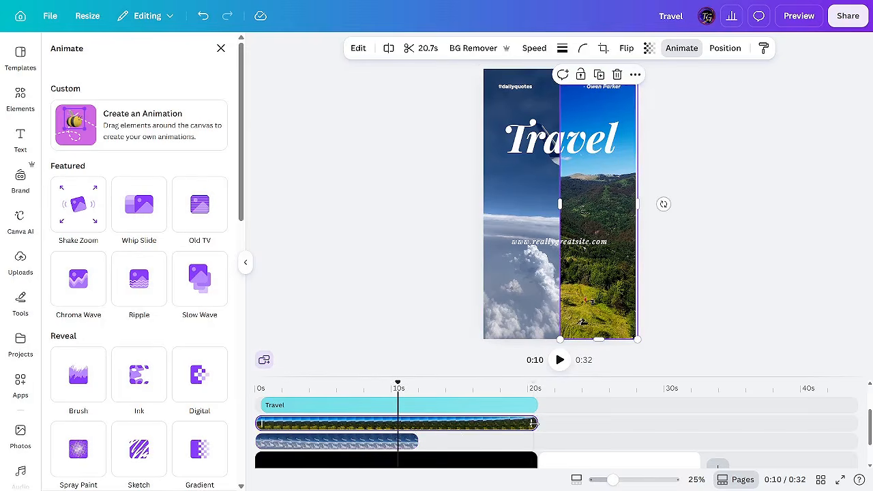
left_click_drag(534, 423, 416, 423)
right_click(403, 424)
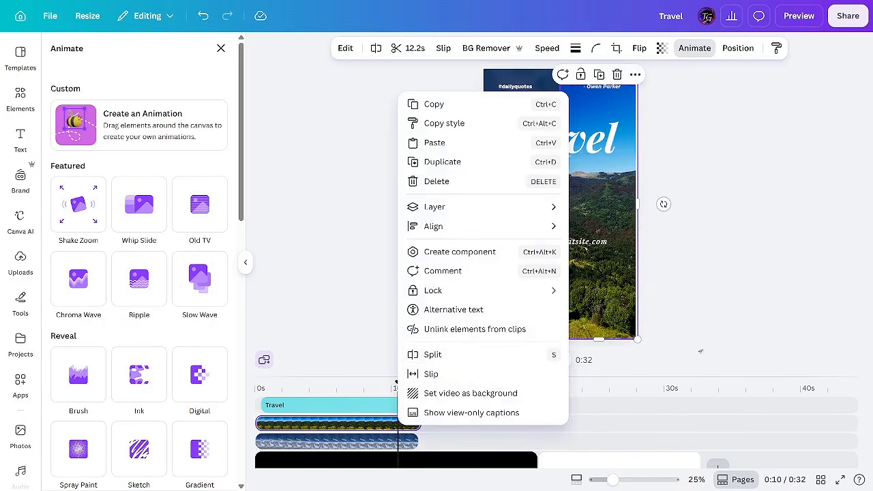
key("Escape")
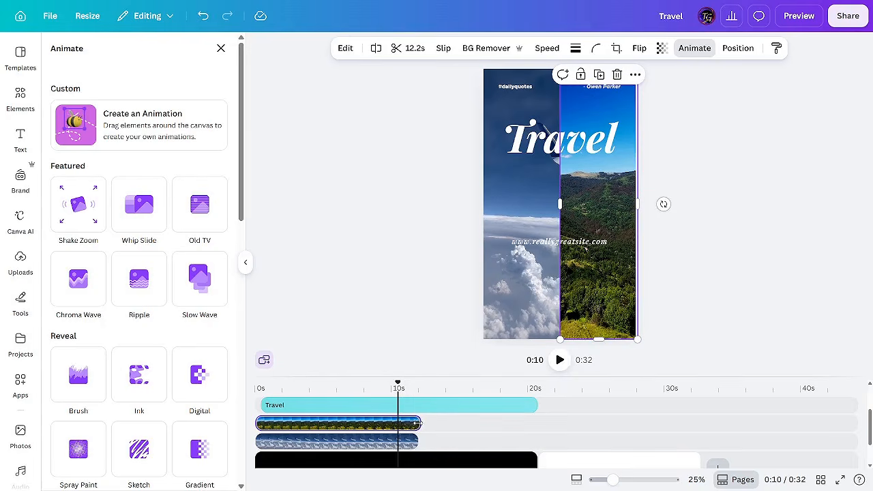
left_click_drag(419, 424, 414, 424)
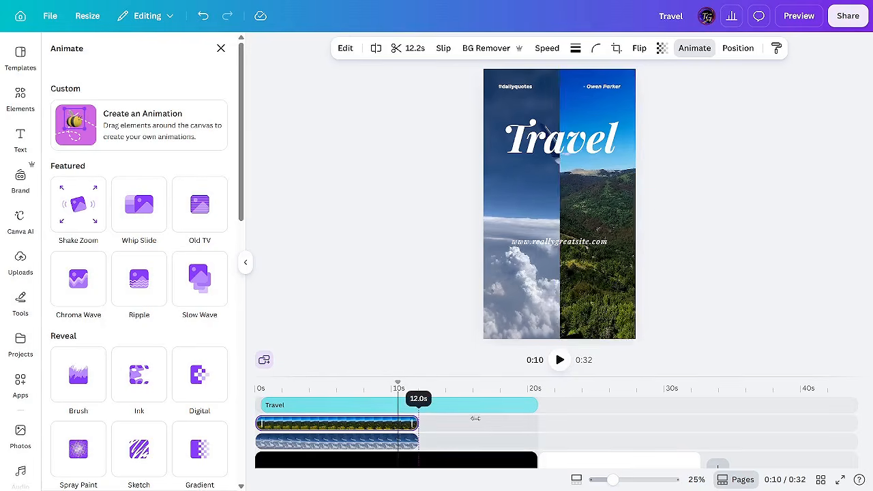
Step: Shorten the "Travel" heading, the first page and the music track so that they all end at 12.0 s
left_click_drag(476, 419, 419, 409)
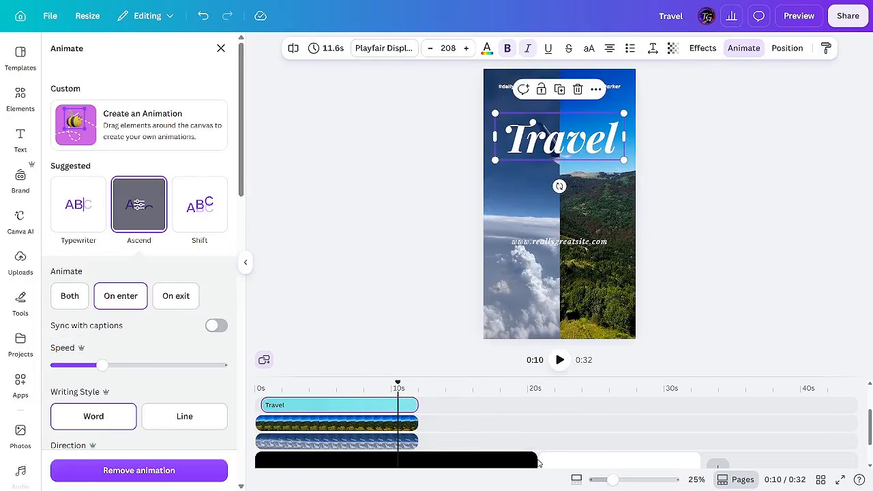
scroll(538, 458, "down", 2)
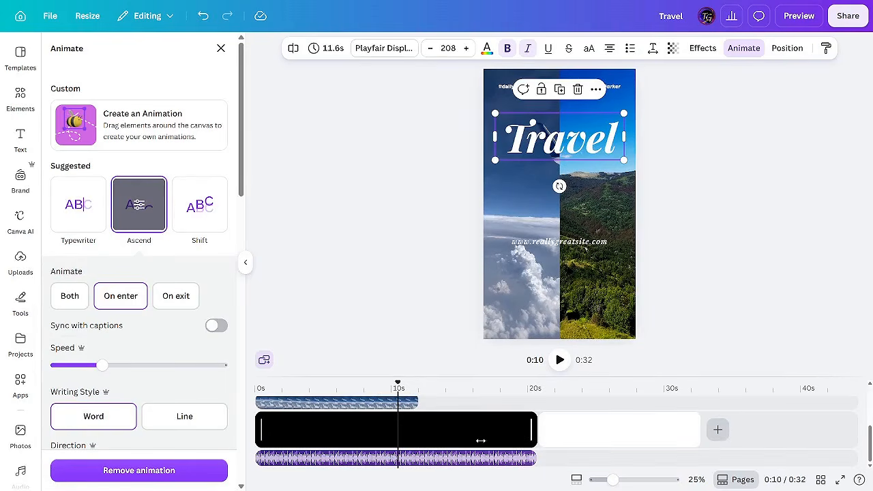
left_click_drag(481, 441, 418, 430)
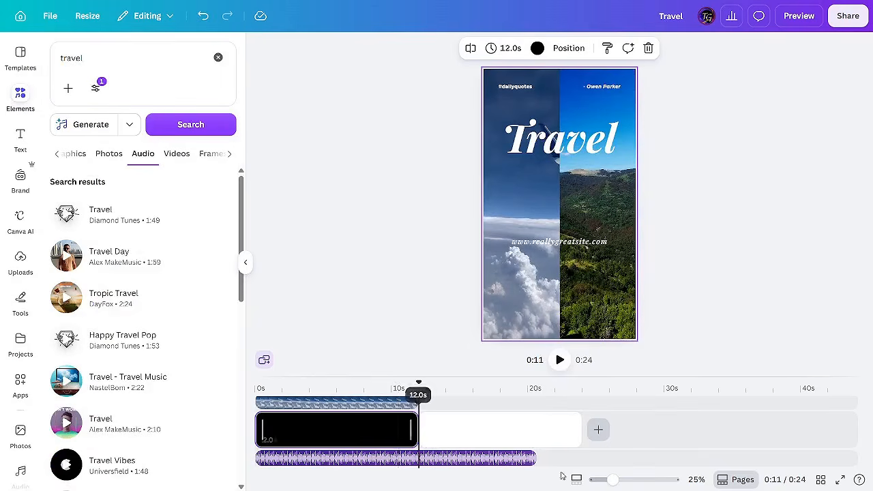
left_click_drag(536, 458, 419, 455)
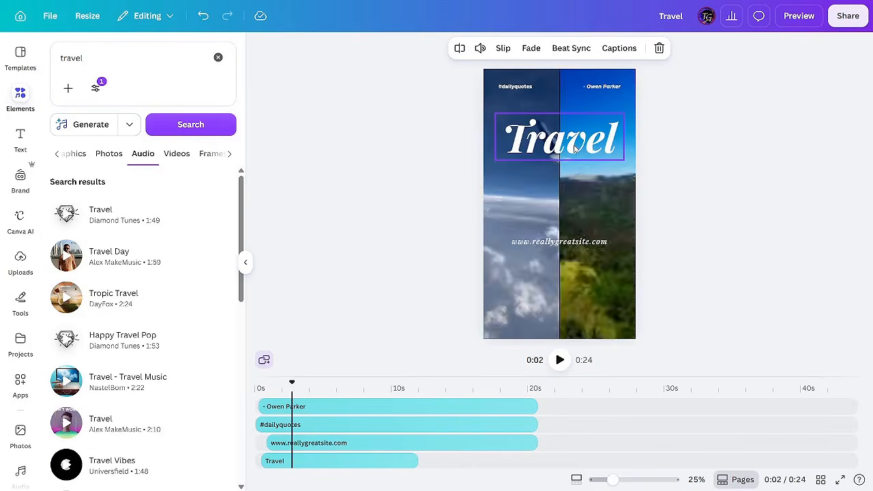
Step: Apply the Background text effect to the "Travel" heading in dark teal with roundness 0
left_click(591, 133)
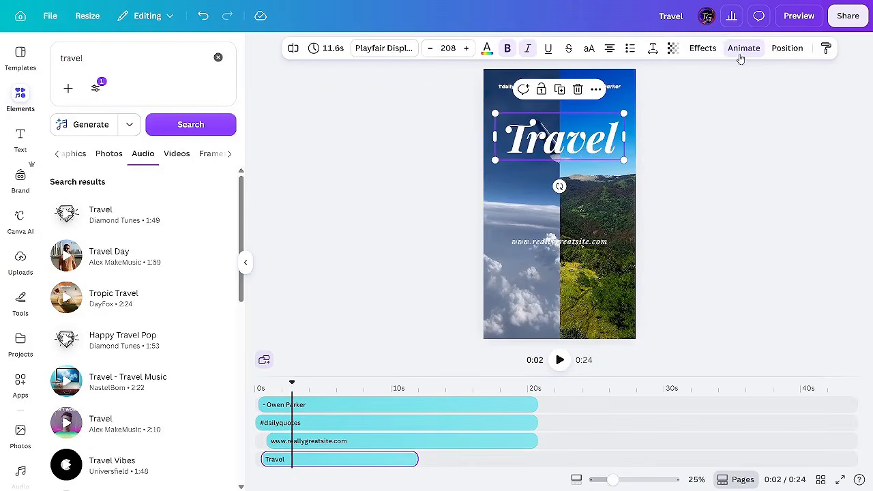
left_click(701, 51)
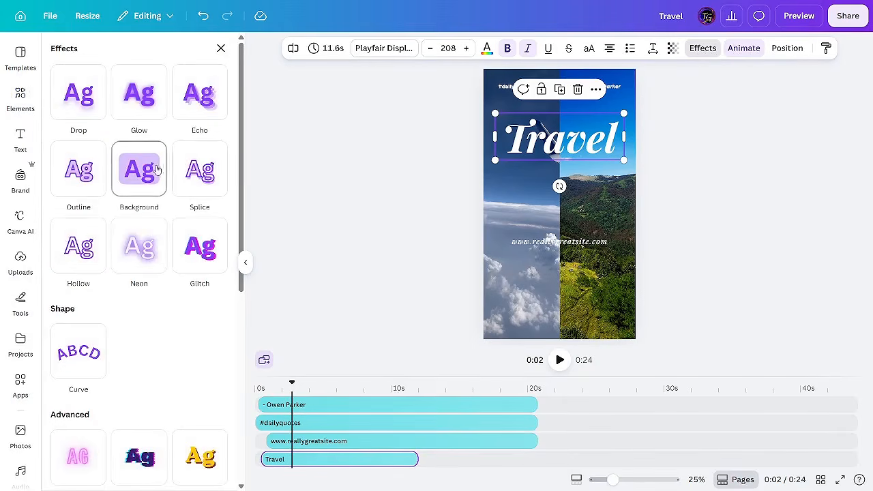
left_click(142, 175)
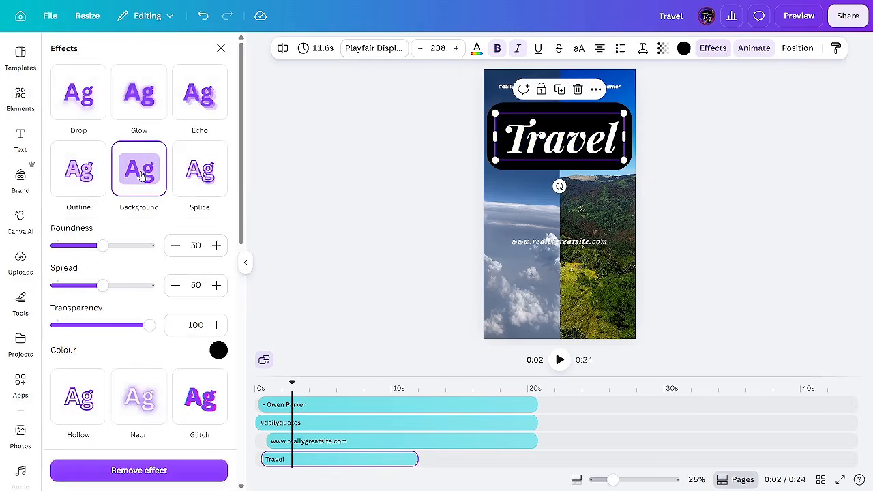
left_click(218, 352)
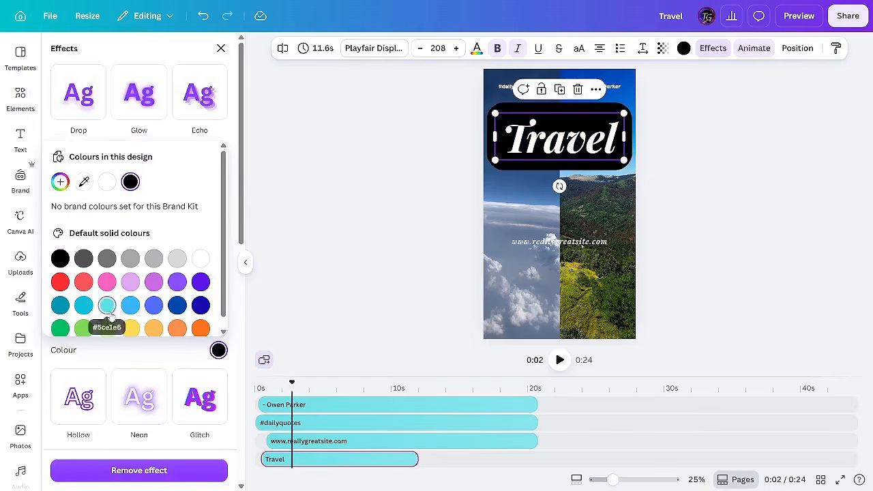
scroll(107, 307, "down", 1)
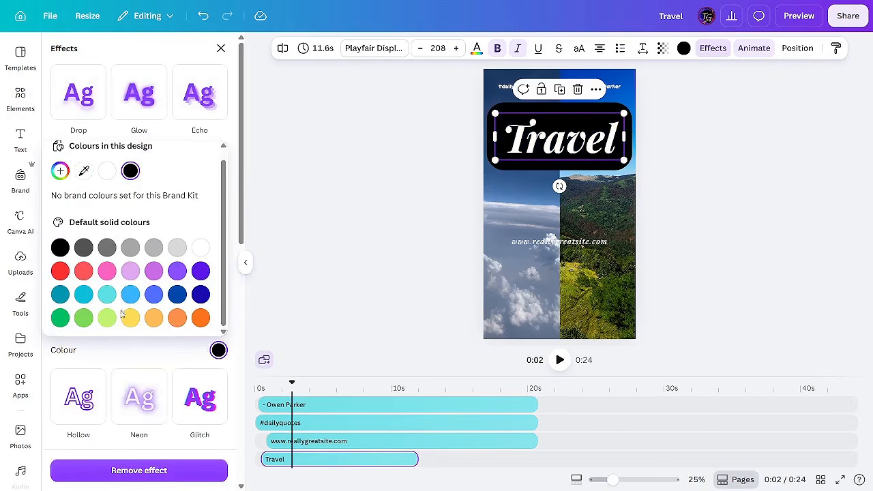
left_click(60, 295)
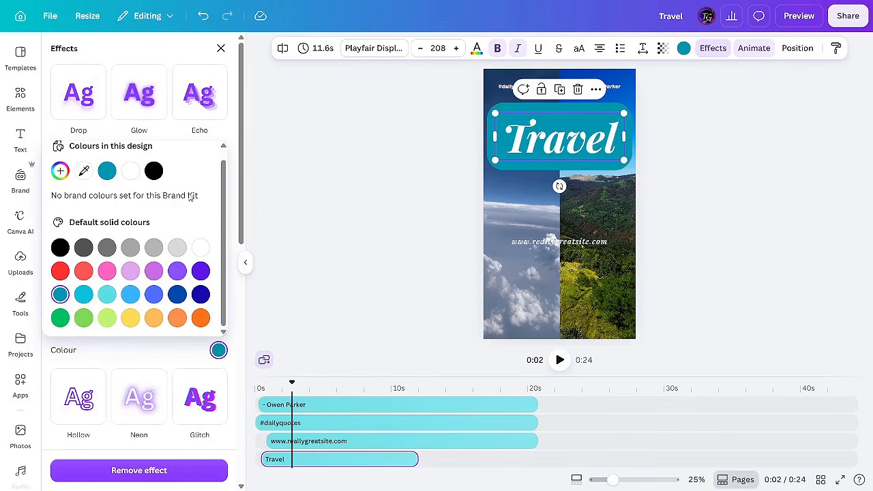
left_click(218, 350)
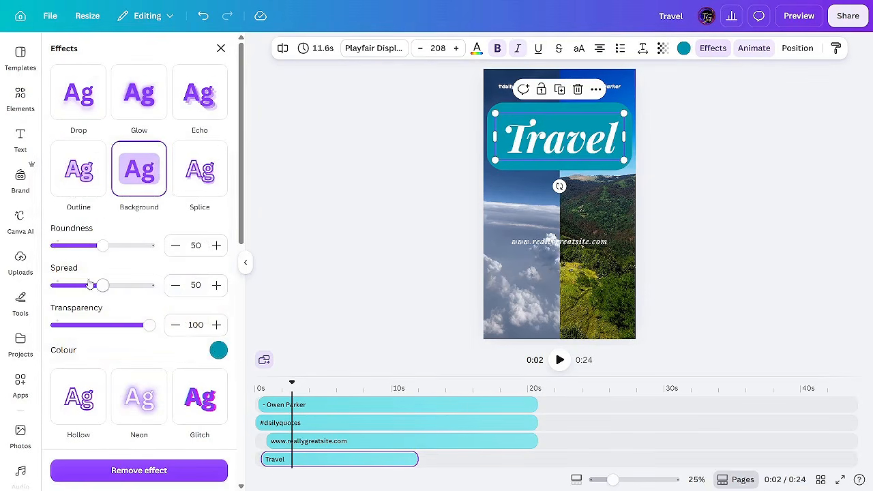
left_click_drag(102, 246, 27, 244)
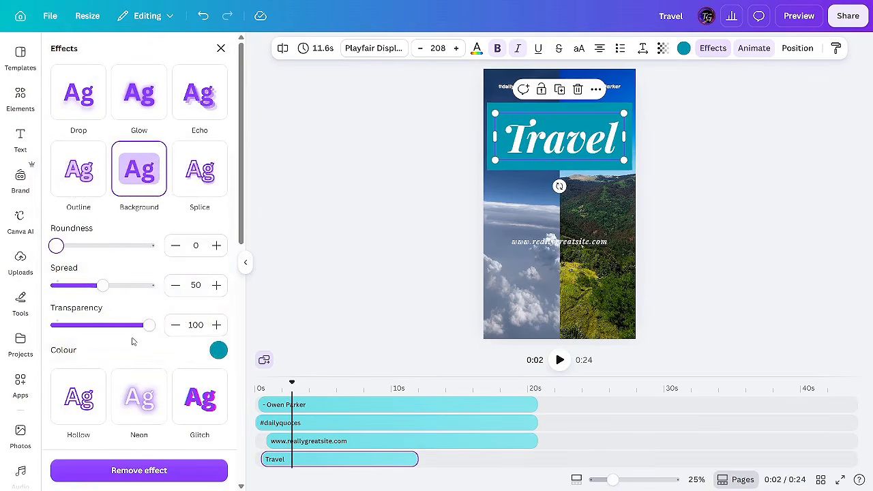
Step: Set the "Travel" heading's background effect to spread 14 and transparency 35
left_click_drag(102, 285, 68, 286)
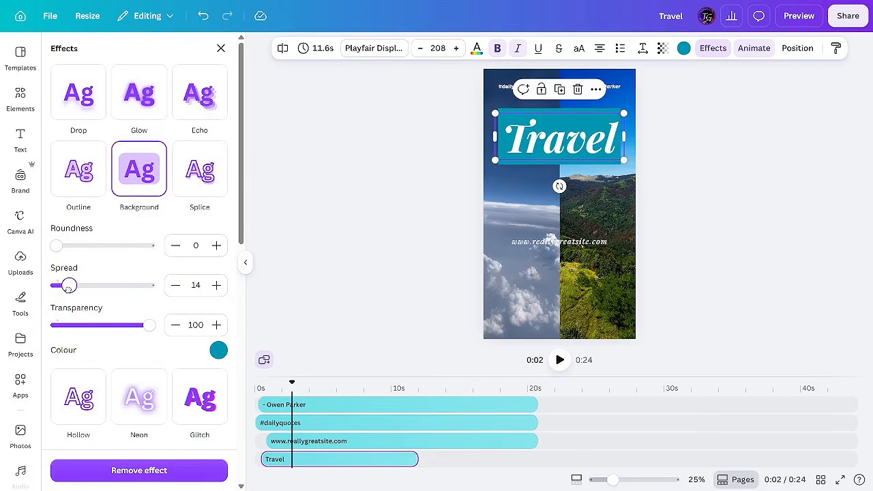
left_click_drag(148, 325, 89, 325)
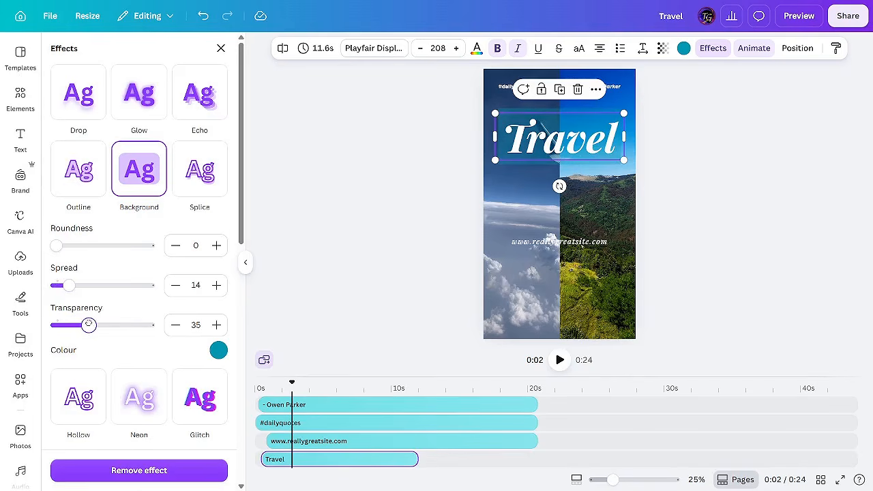
left_click(737, 250)
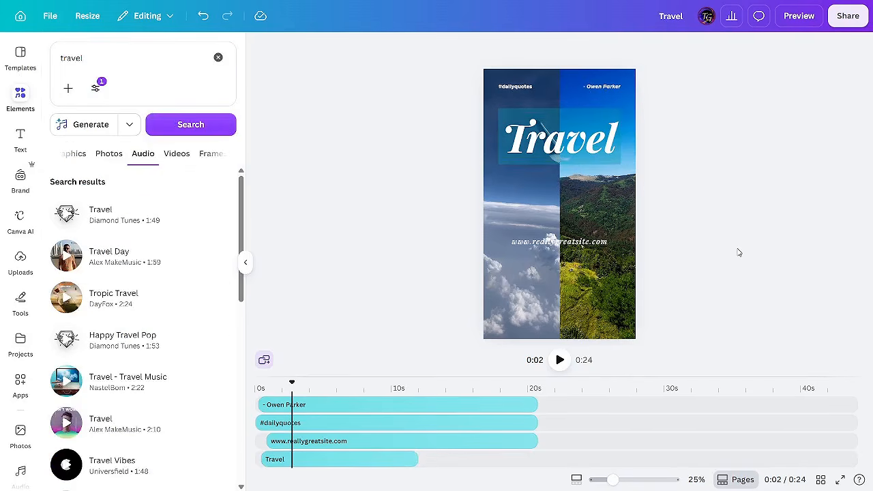
Step: Review the animation settings of the "Travel" heading and the animations offered for the airplane wing clip
left_click(597, 134)
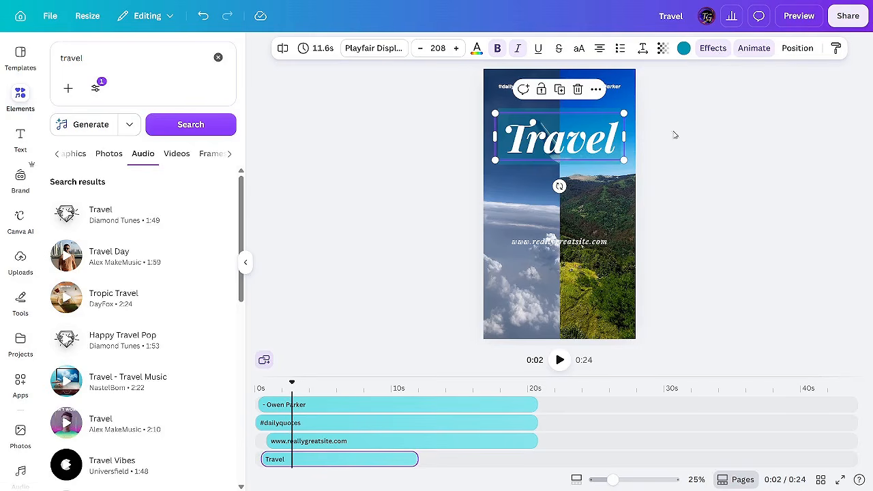
left_click(759, 56)
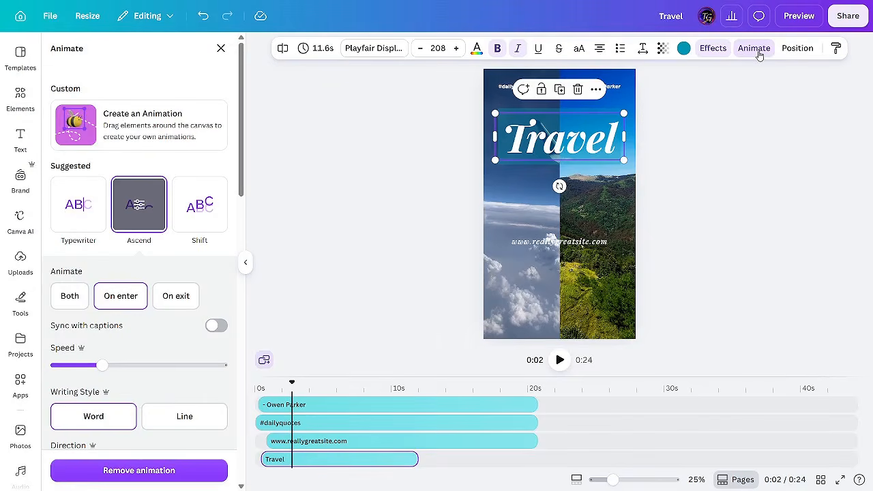
left_click(331, 459)
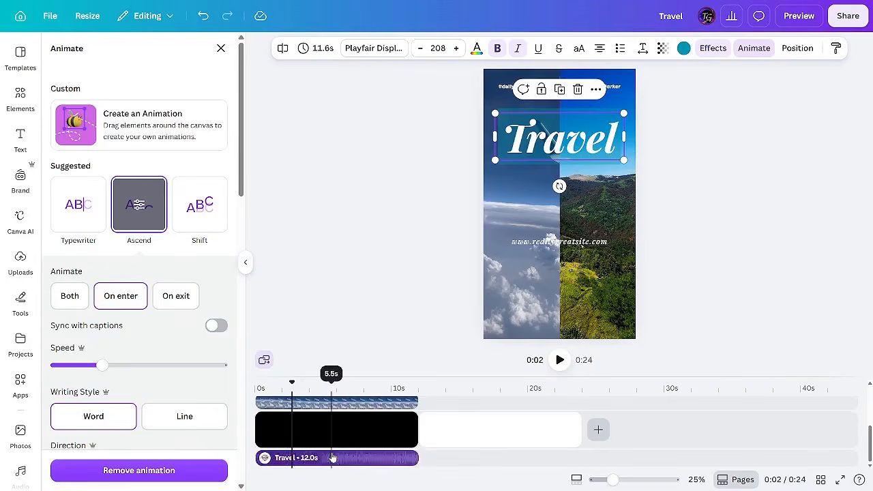
left_click(345, 404)
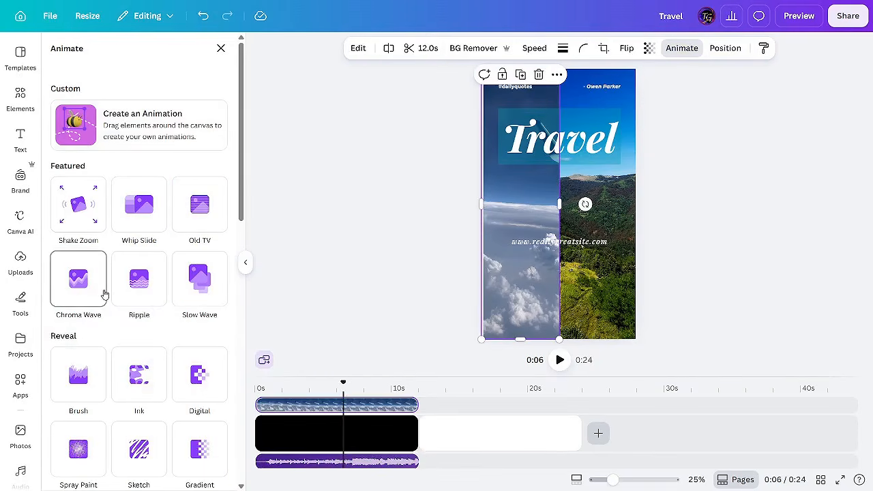
scroll(104, 293, "down", 5)
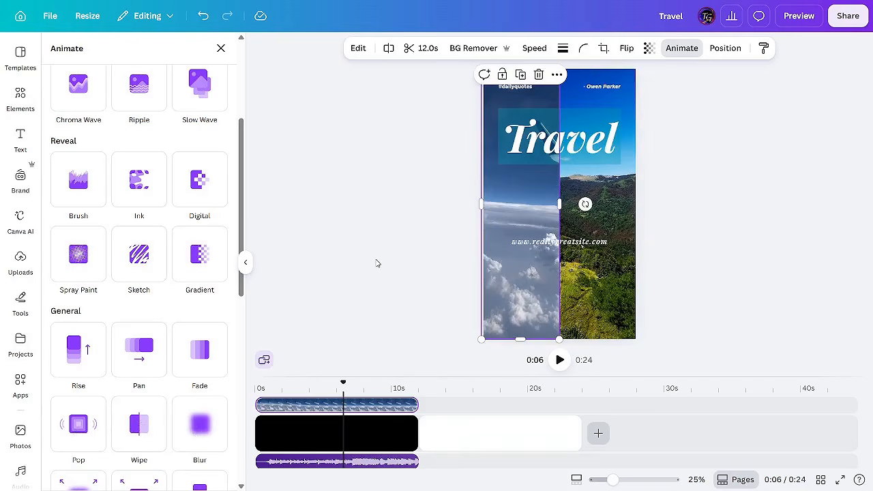
left_click(367, 325)
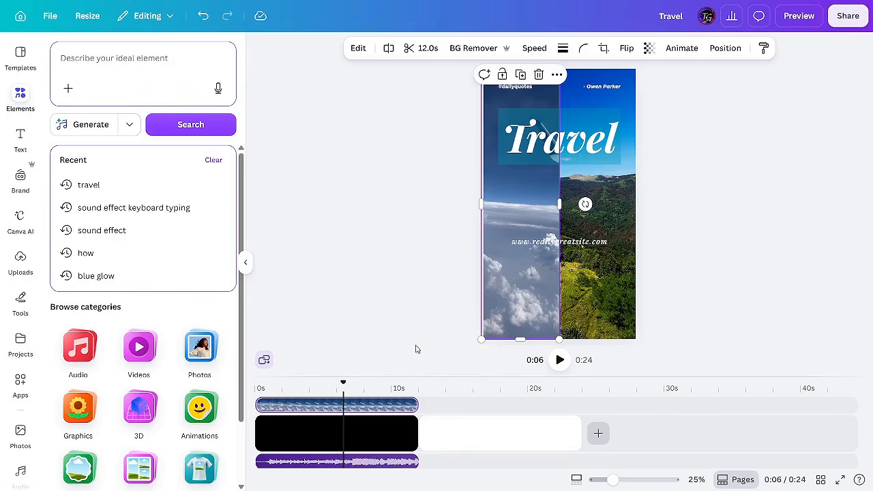
left_click(404, 300)
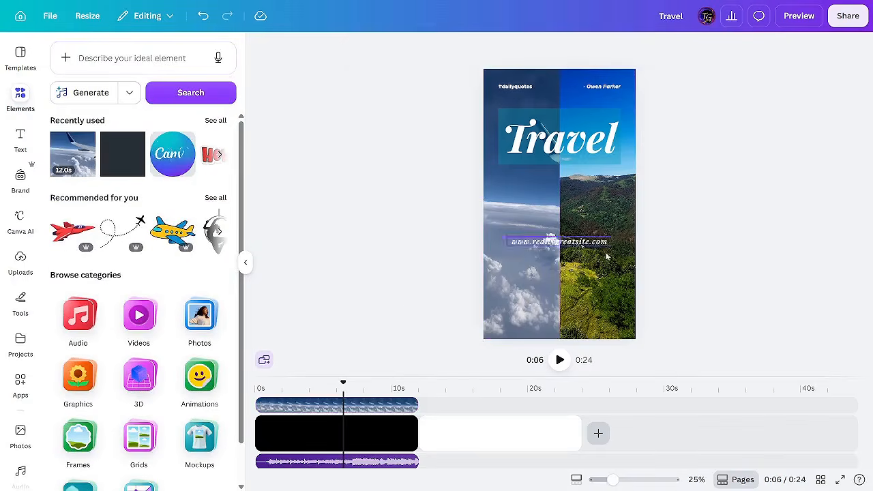
Step: Examine the design's sharing options and its download file type and quality settings, leaving without downloading
left_click(609, 278)
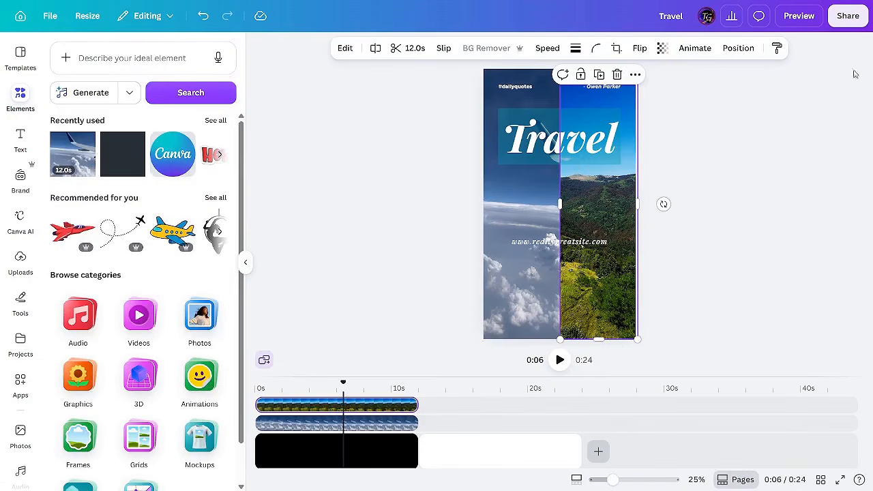
left_click(846, 15)
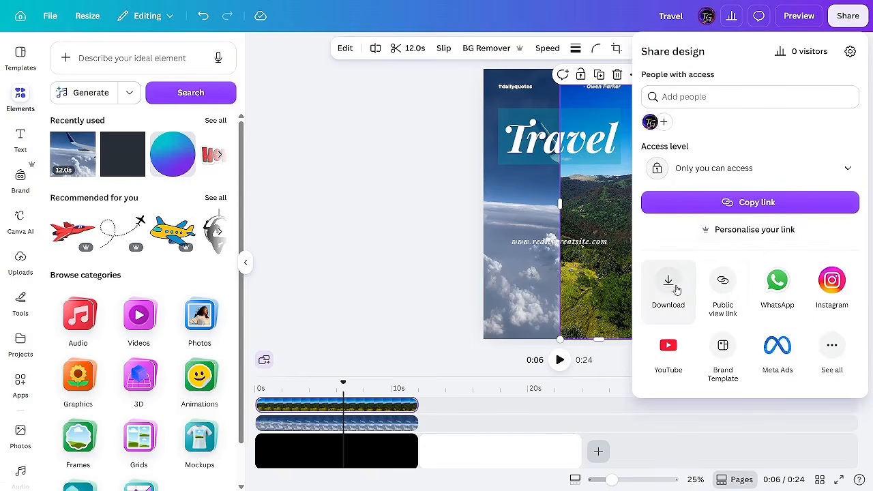
left_click(669, 282)
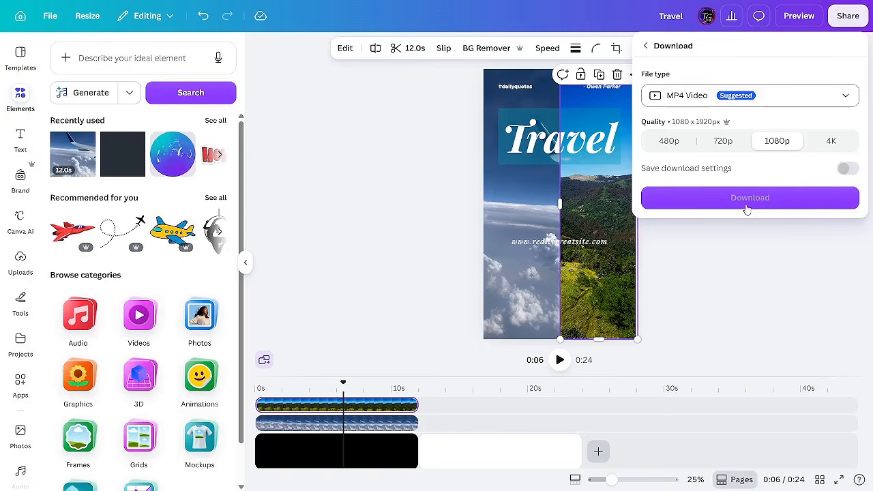
left_click(749, 289)
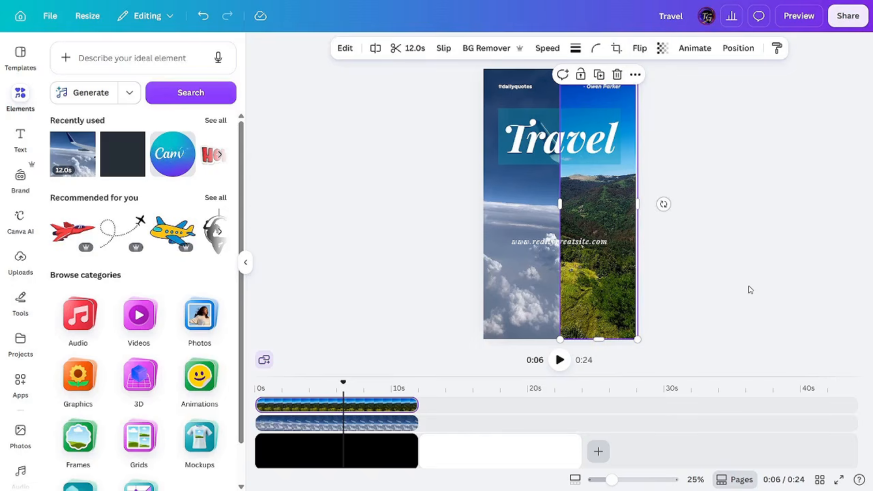